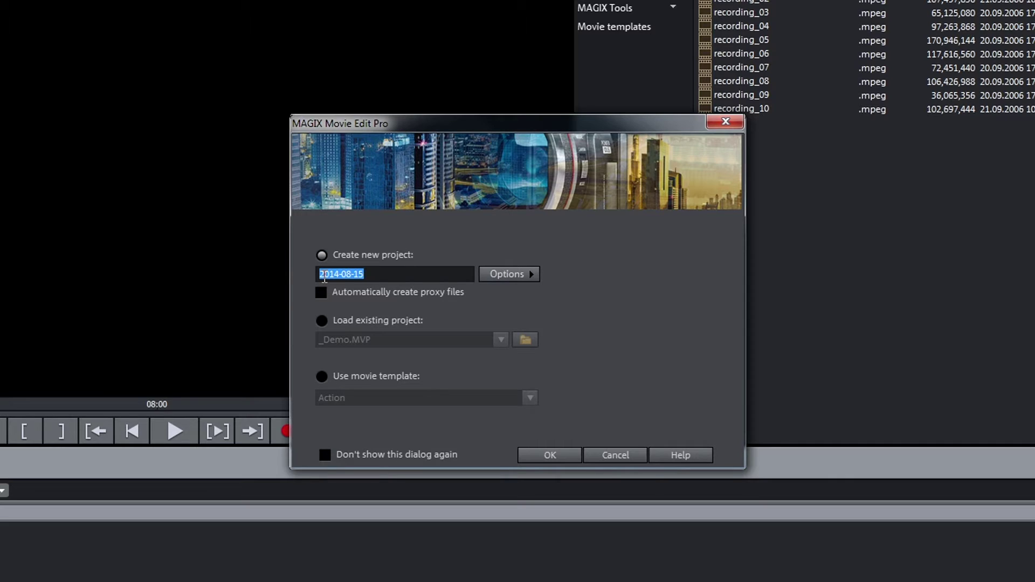
text(Movie)
Create the Movie project, browse My media > Projects > Demo, and select clip_007.
click(531, 459)
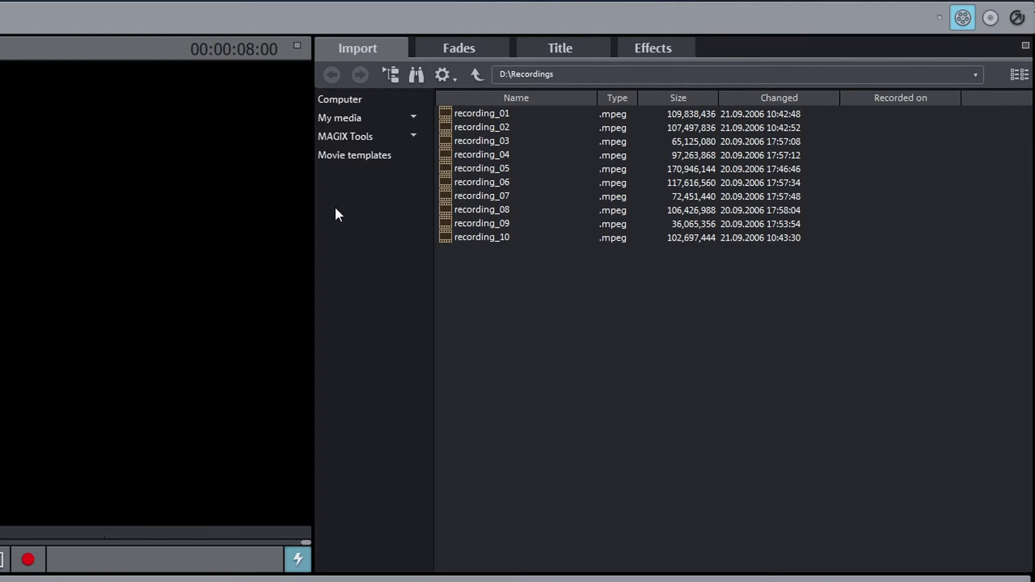
click(414, 118)
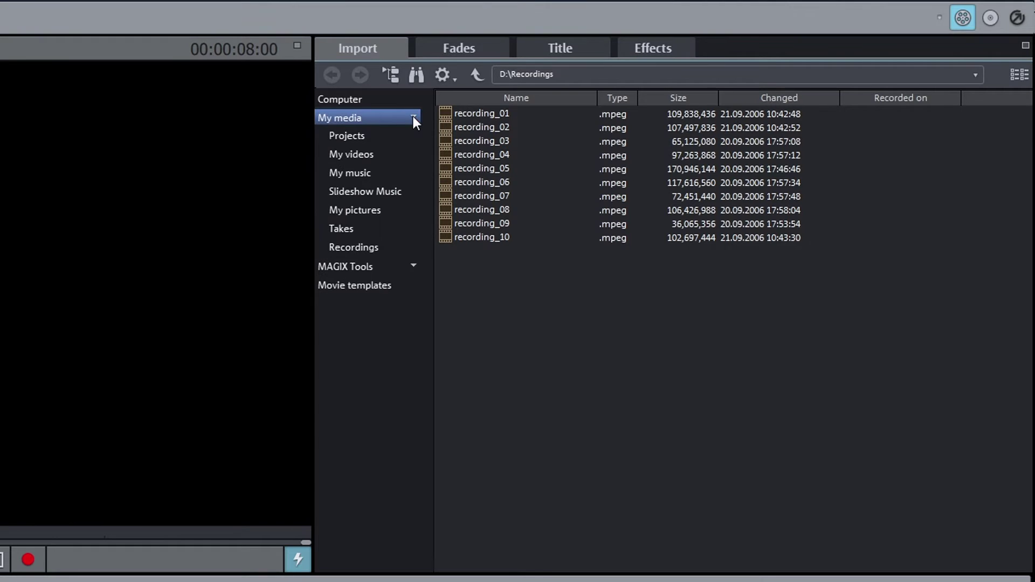
click(405, 134)
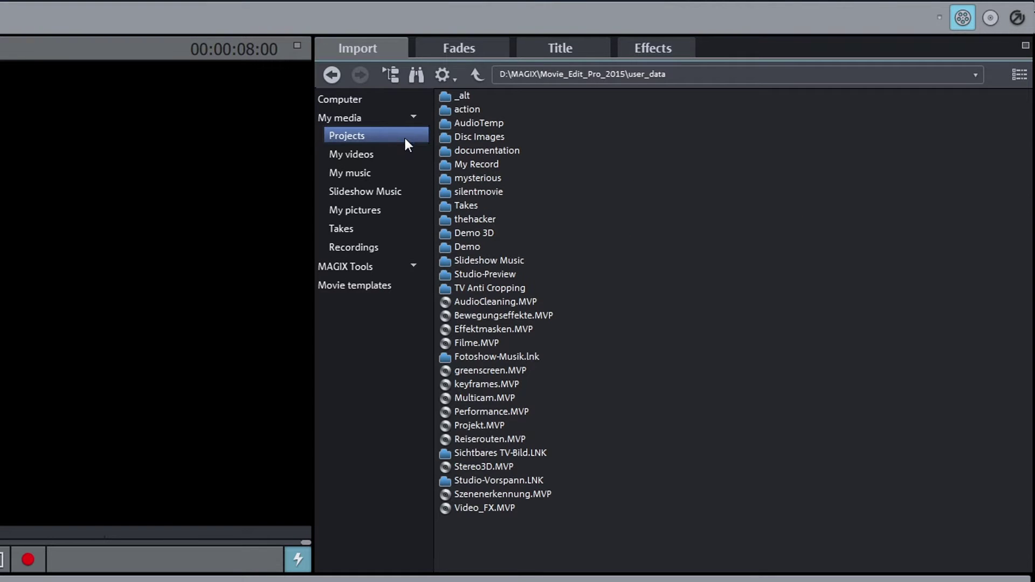
click(465, 246)
scroll(451, 233, down, 3)
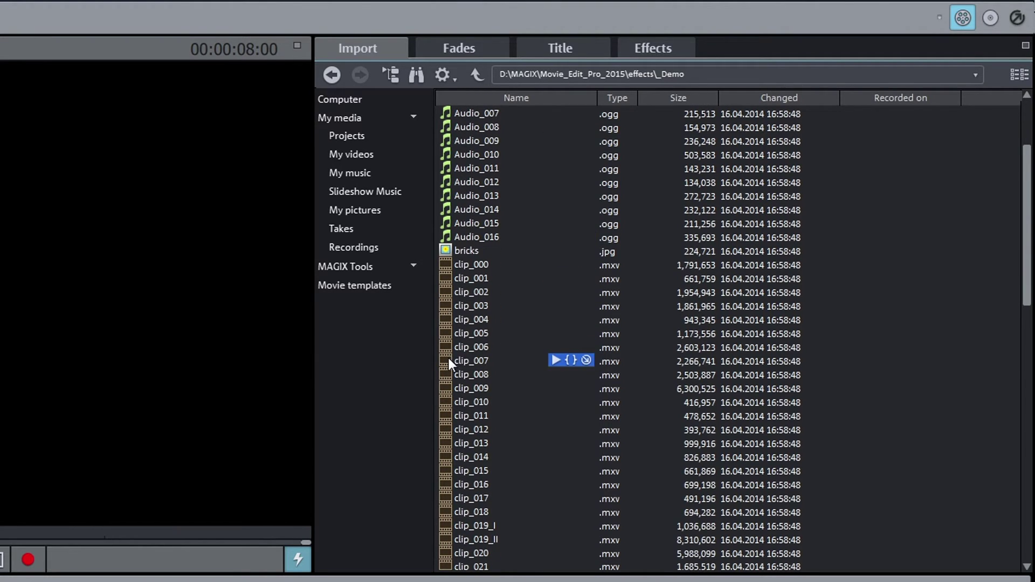
click(449, 359)
Add clips 007–009 to the movie and move clip_009 to the first slot.
shift+click(447, 386)
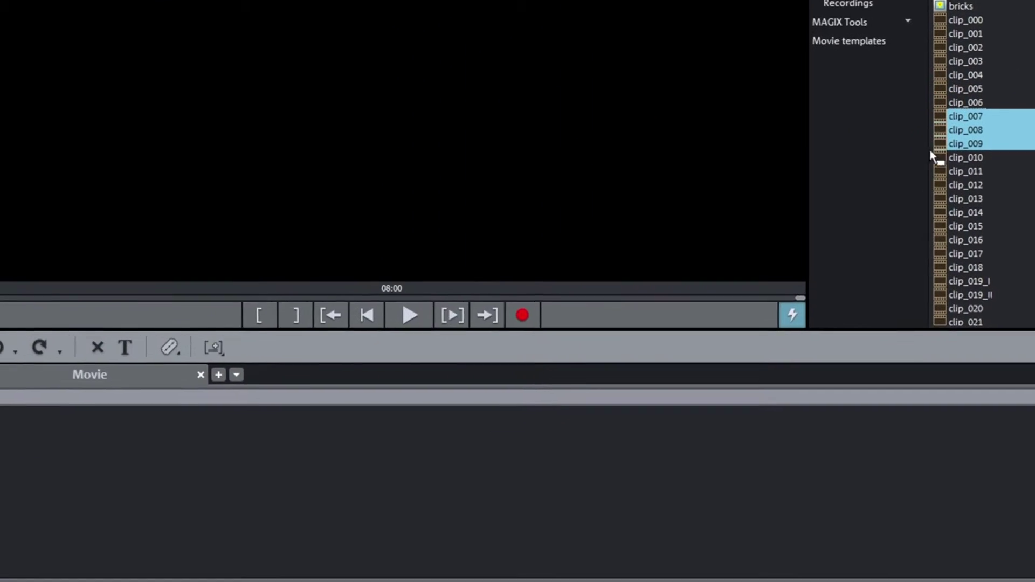
drag(808, 180, 297, 452)
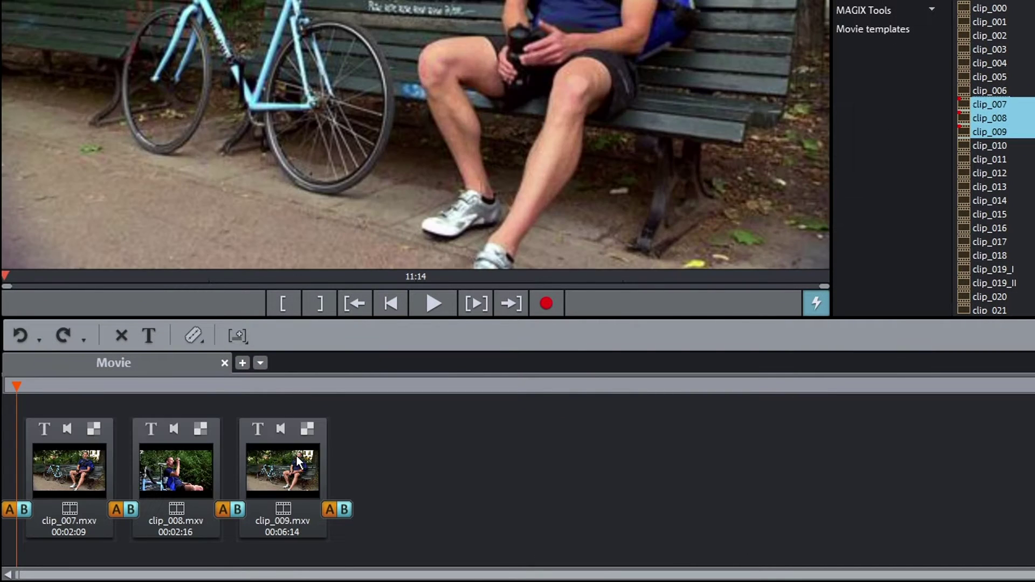
click(290, 462)
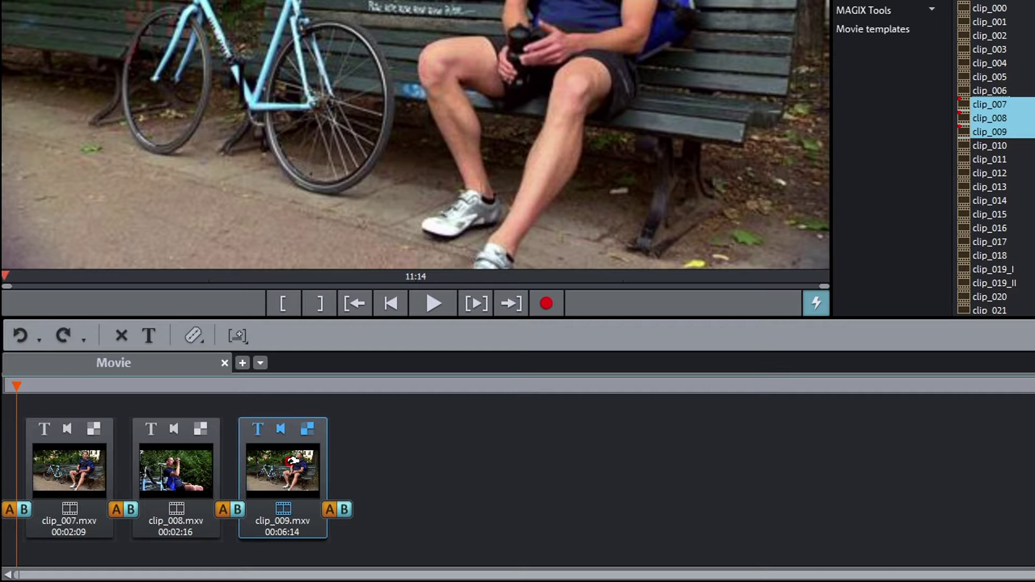
drag(295, 460, 36, 465)
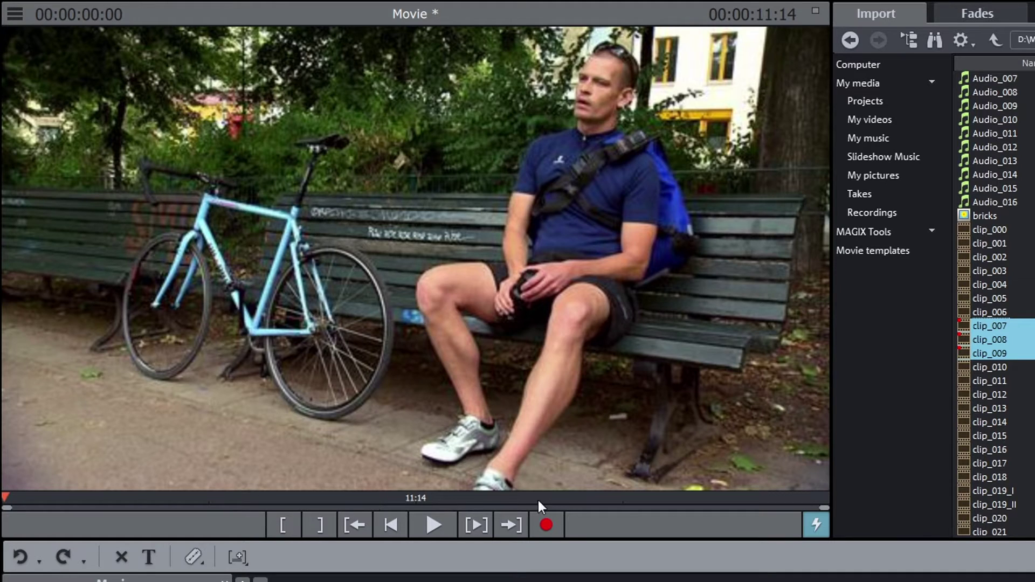
click(433, 529)
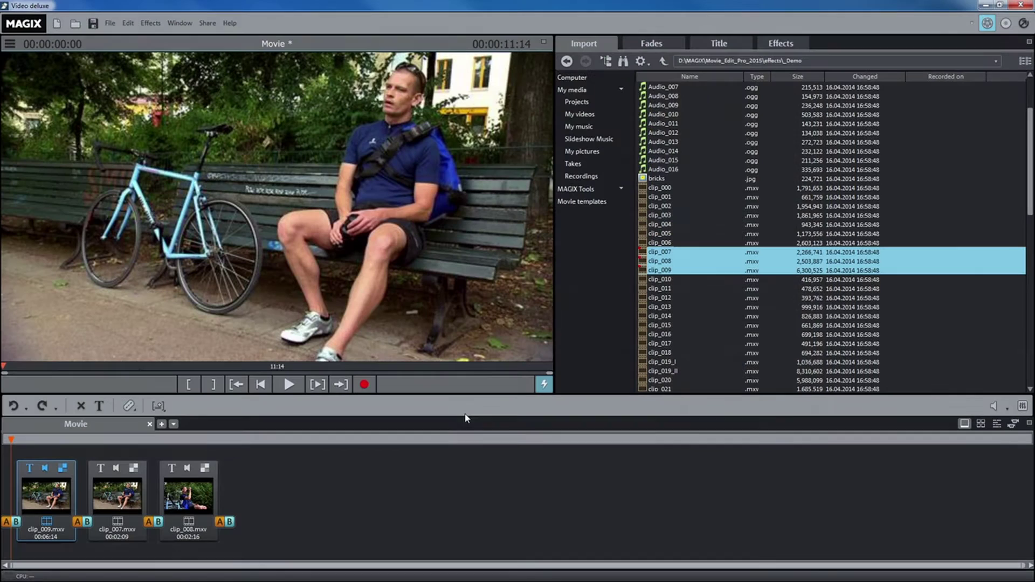
key(l)
key(l)
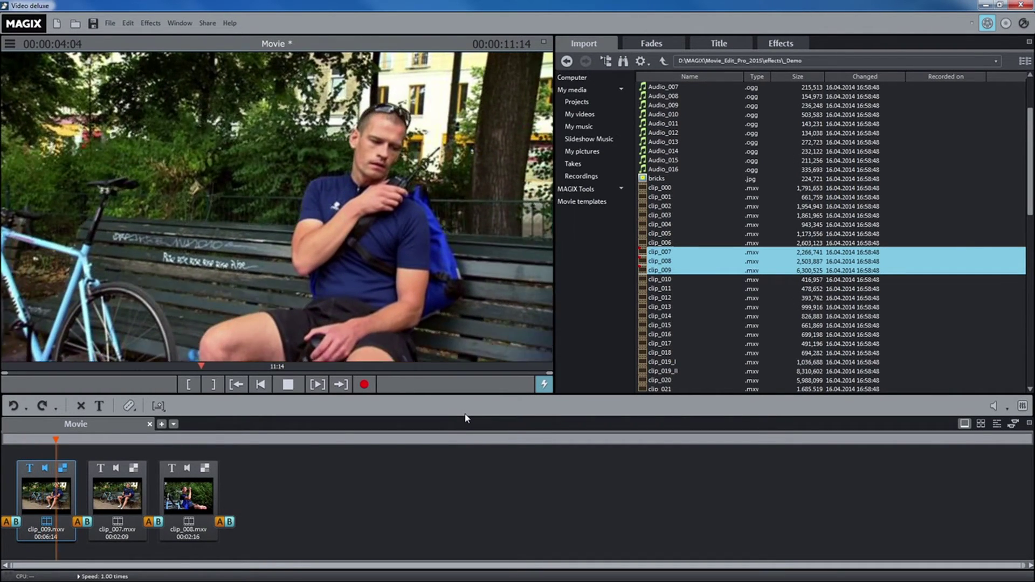
key(j)
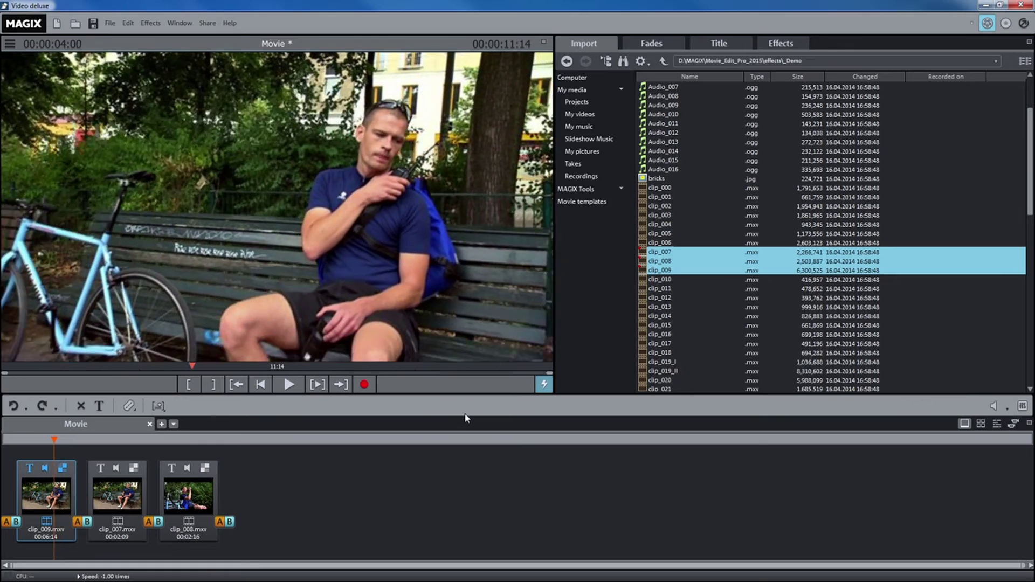
key(l)
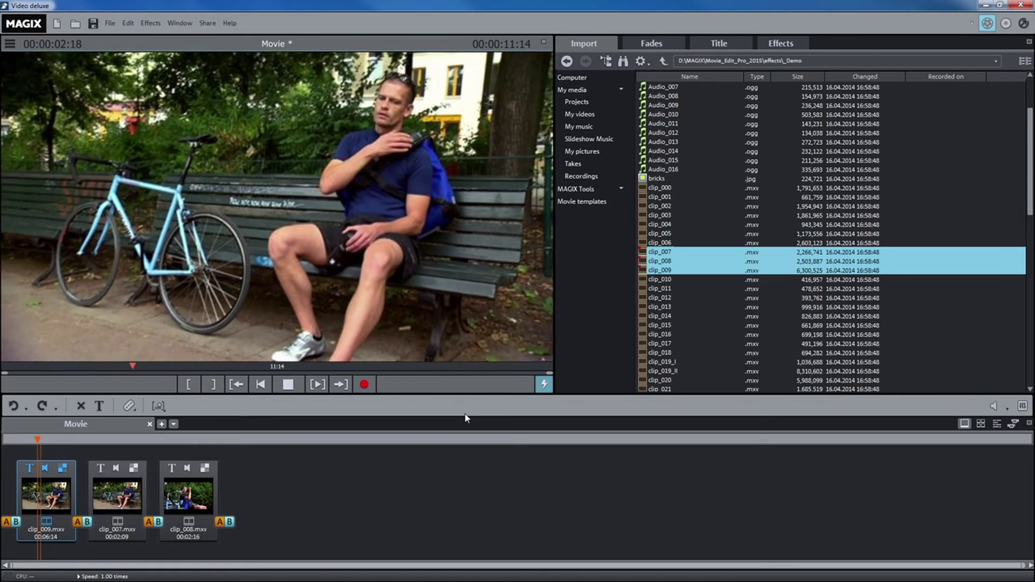
key(k)
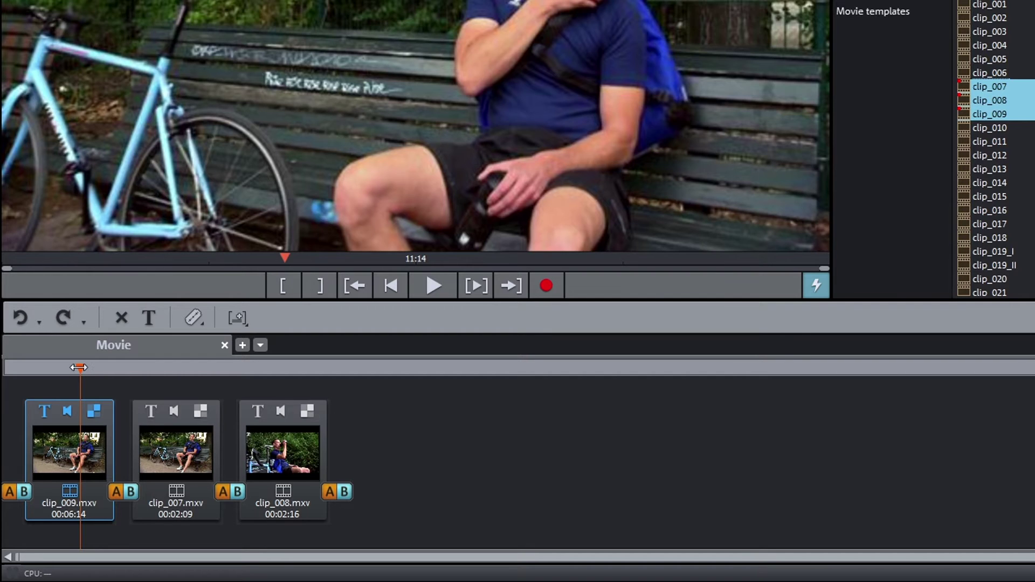
drag(79, 368, 175, 368)
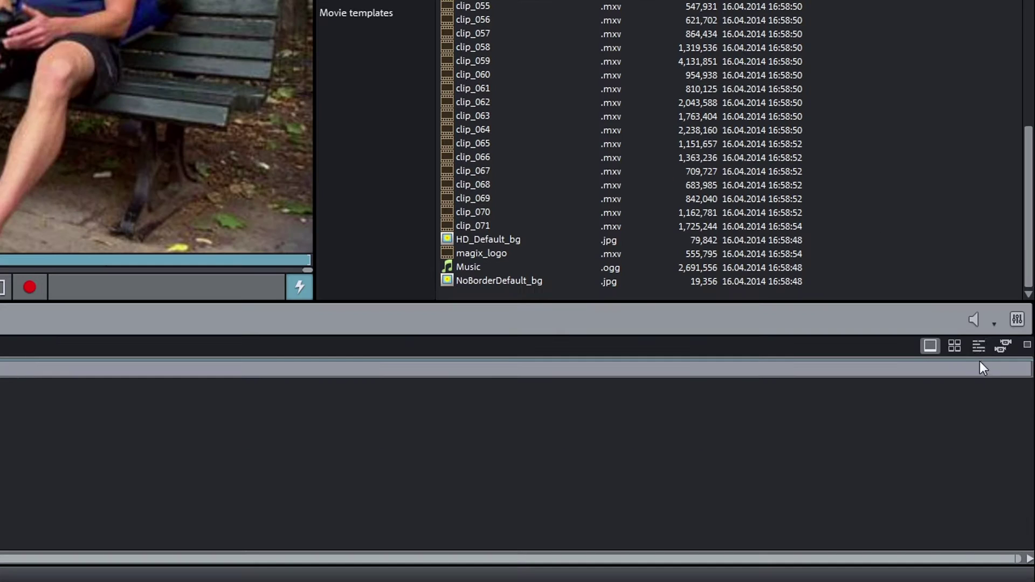
Switch to multi-track Timeline mode and place Music.ogg on track 2 beneath the clips.
click(980, 346)
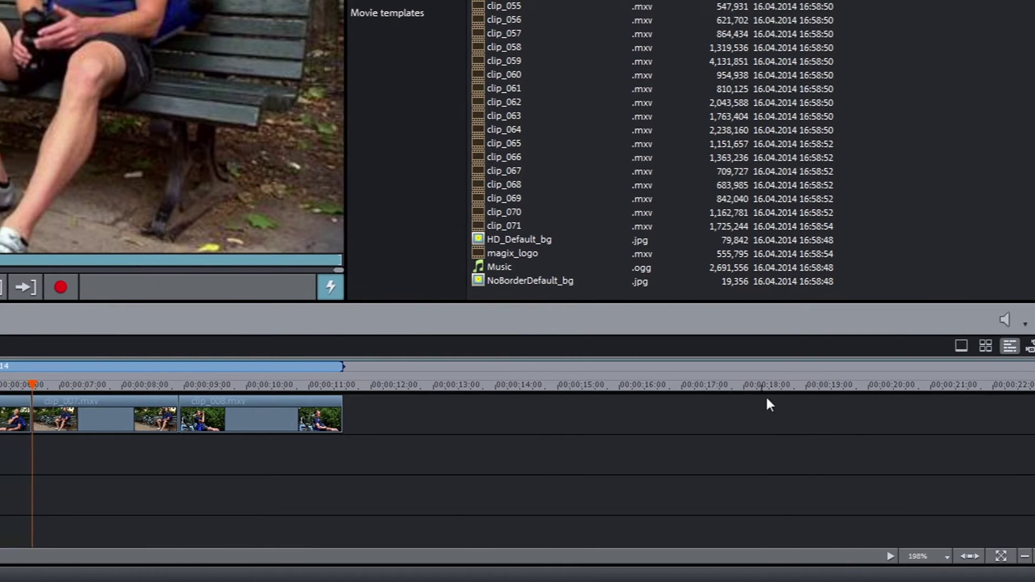
click(130, 417)
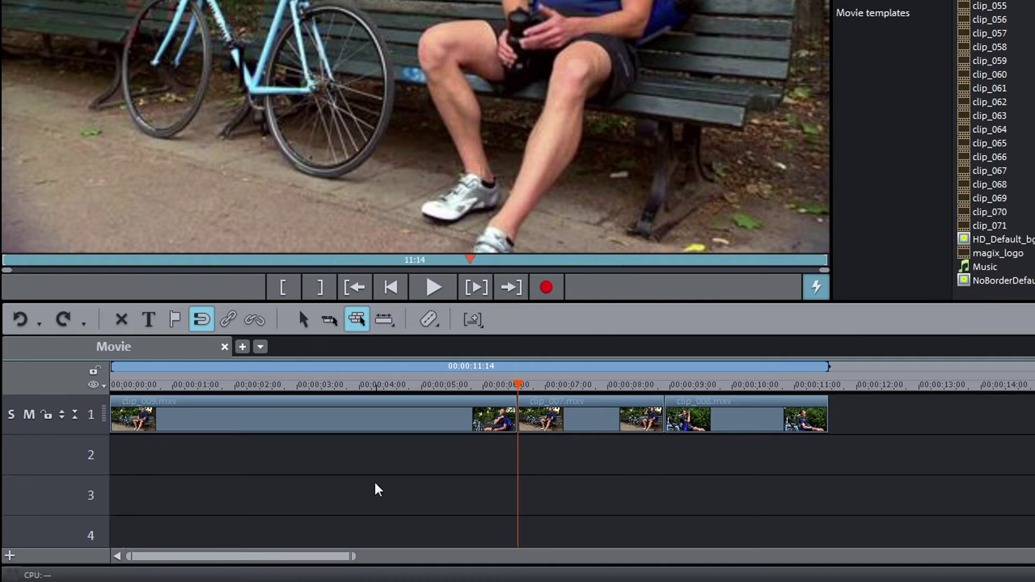
click(979, 267)
drag(968, 269, 105, 456)
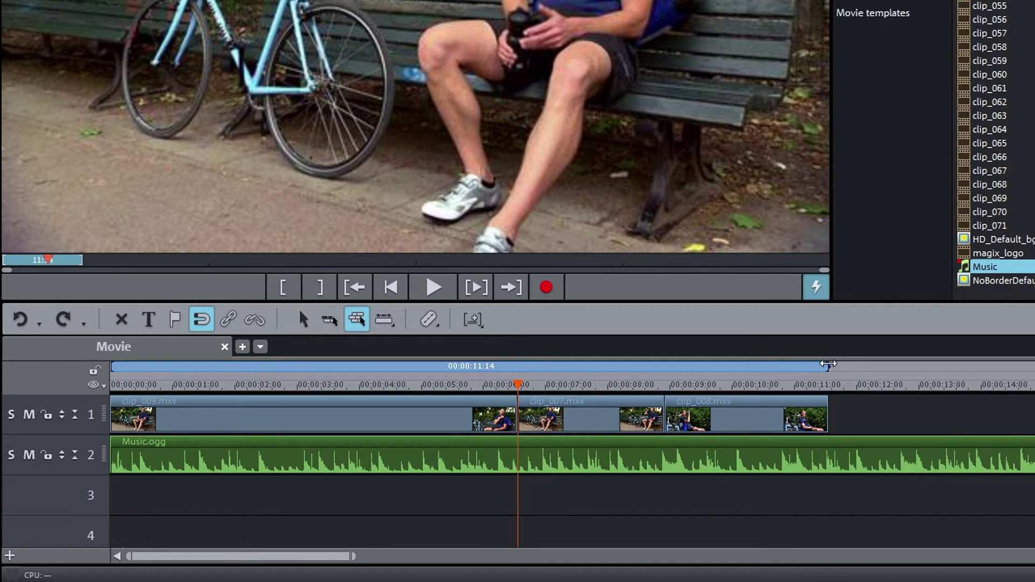
Set a play range from 02:09 to 06:01 and play back just that stretch.
drag(830, 368, 489, 371)
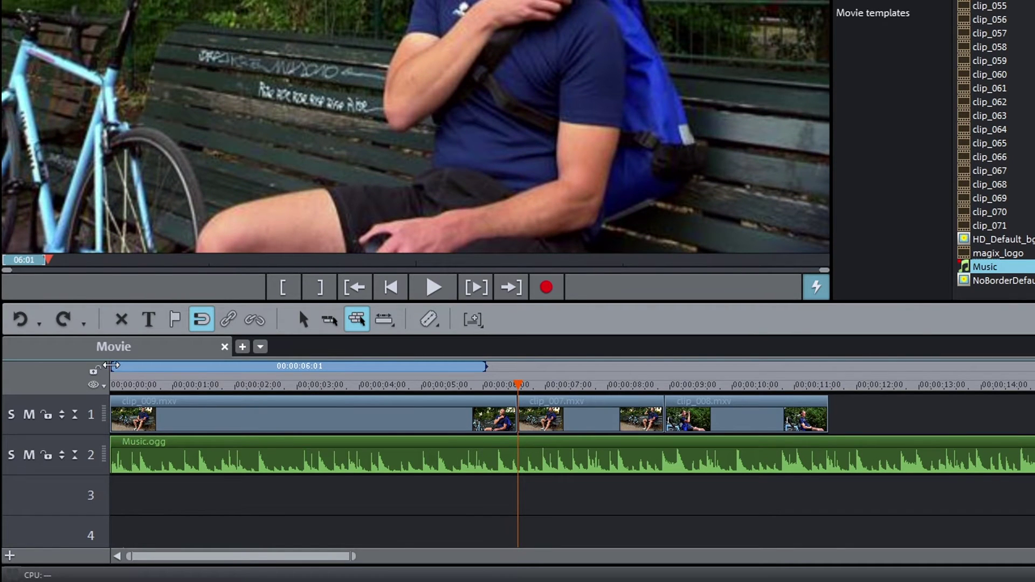
drag(114, 369, 256, 367)
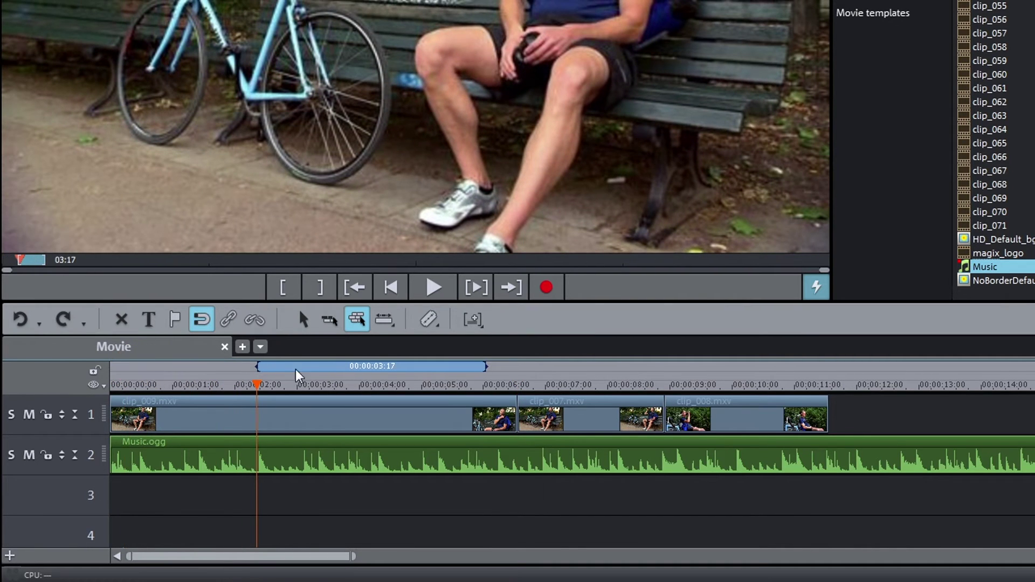
click(475, 288)
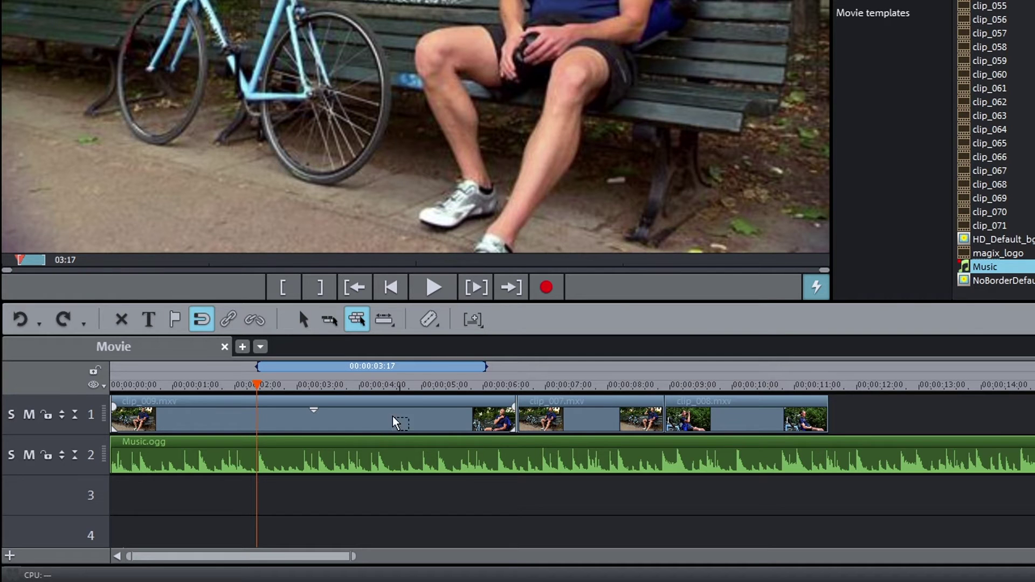
Split the first bench clip at about three seconds.
click(308, 420)
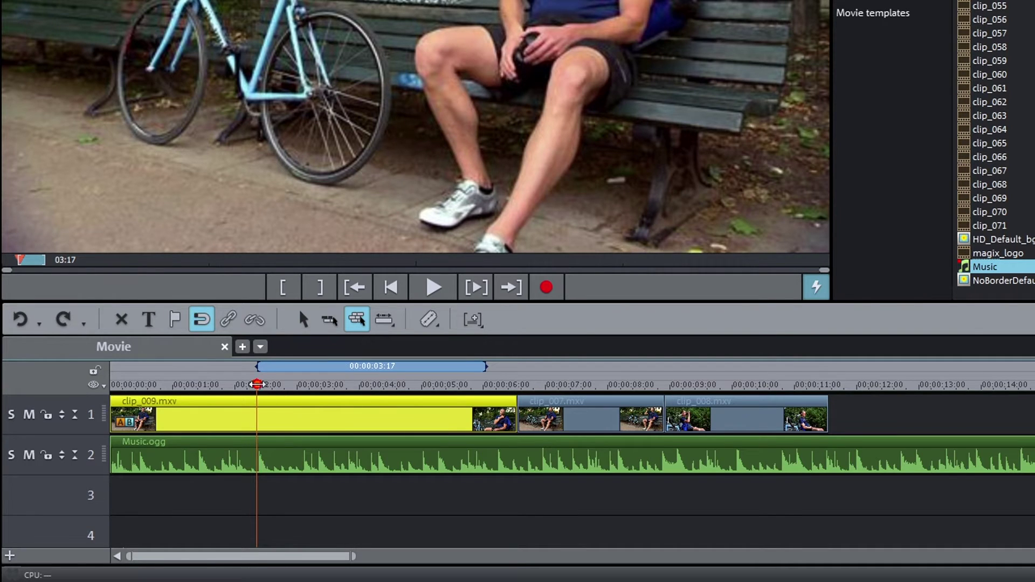
drag(258, 385, 332, 386)
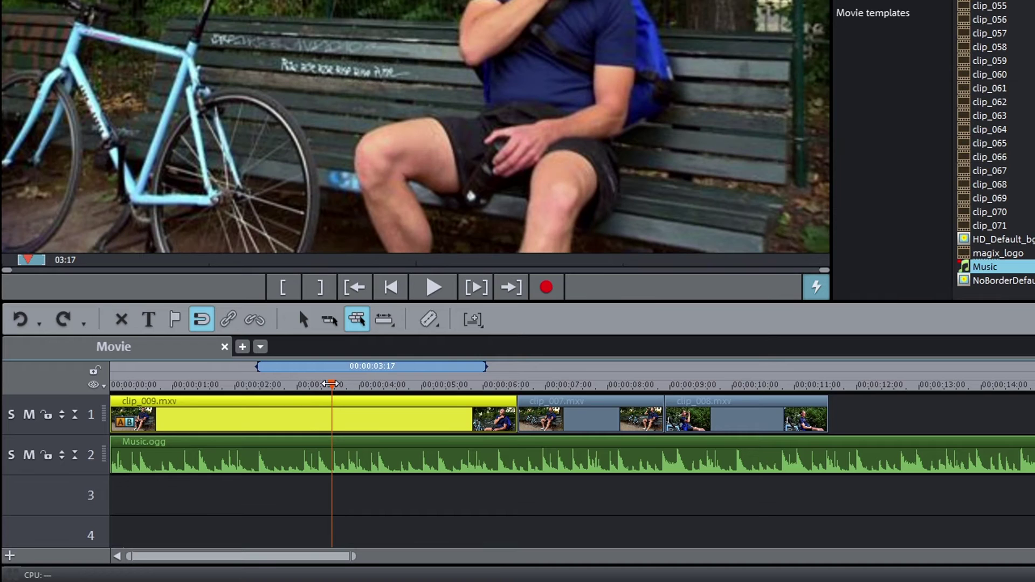
click(433, 322)
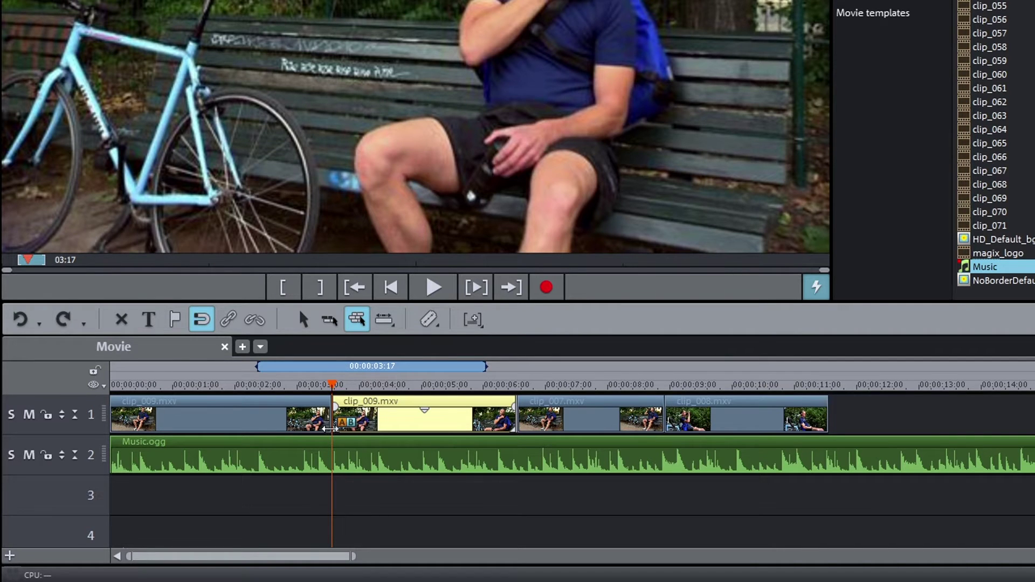
Shorten the first part's end and shift all following clips left to close the gap.
drag(334, 429, 281, 429)
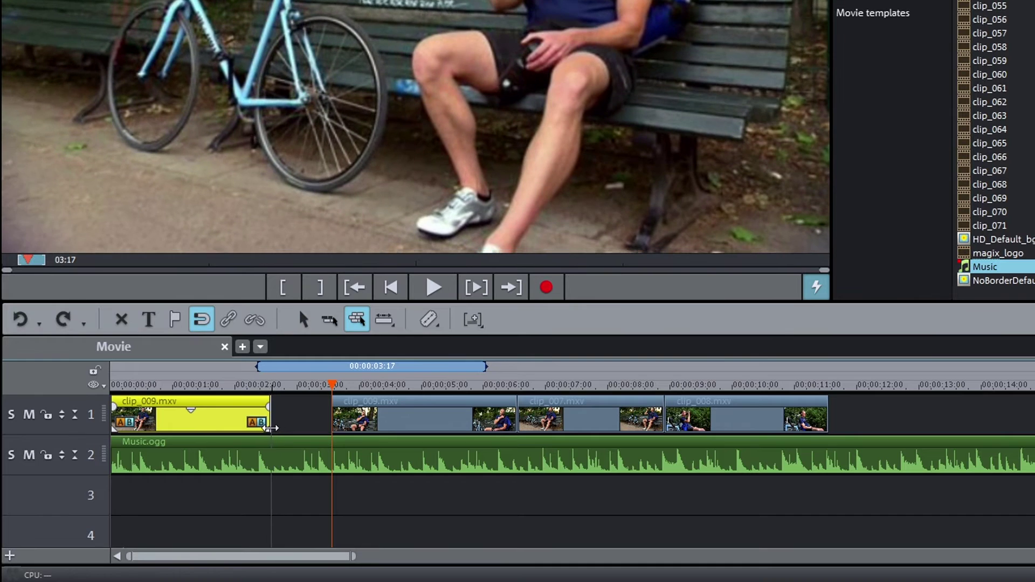
drag(272, 427, 274, 427)
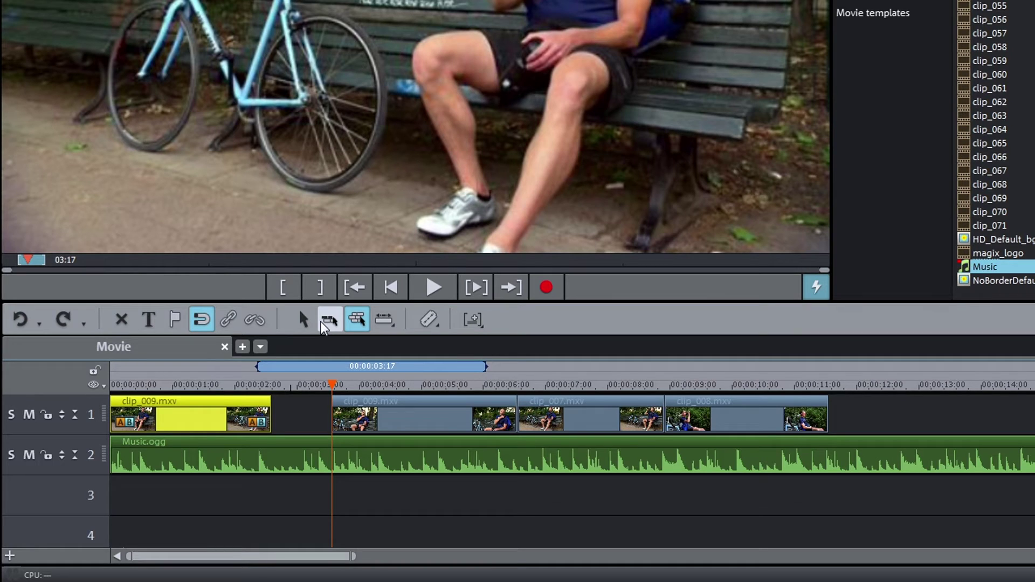
click(327, 322)
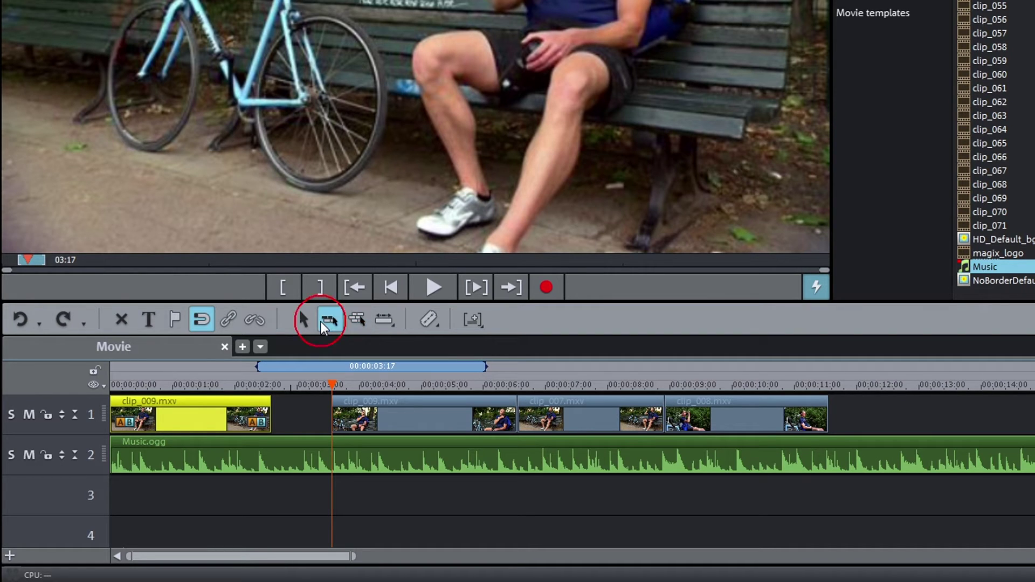
drag(342, 419, 287, 424)
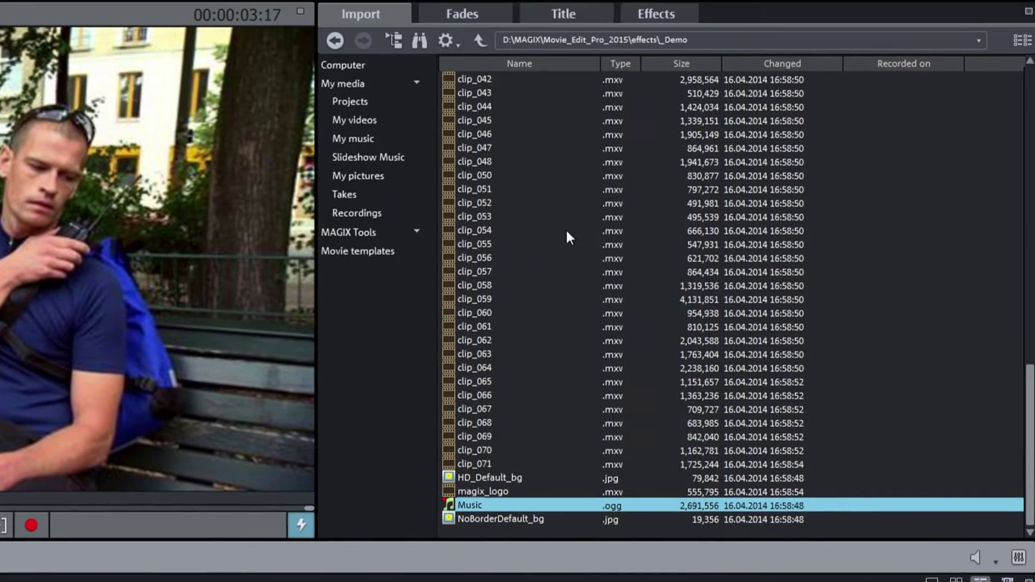
Apply a Brightness/Contrast video effect to clip_009 with brightness 60 and contrast 63.
click(675, 18)
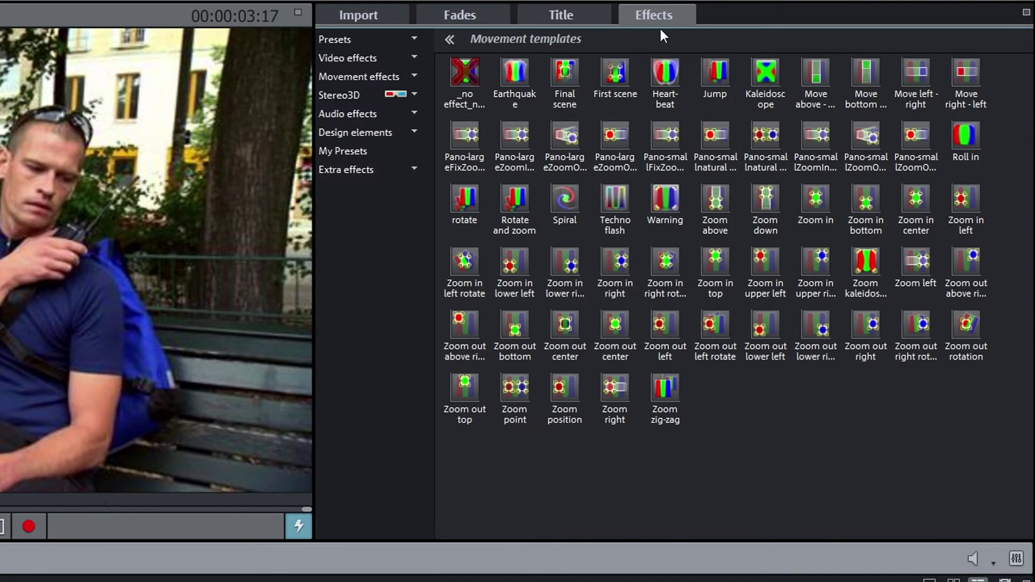
click(412, 57)
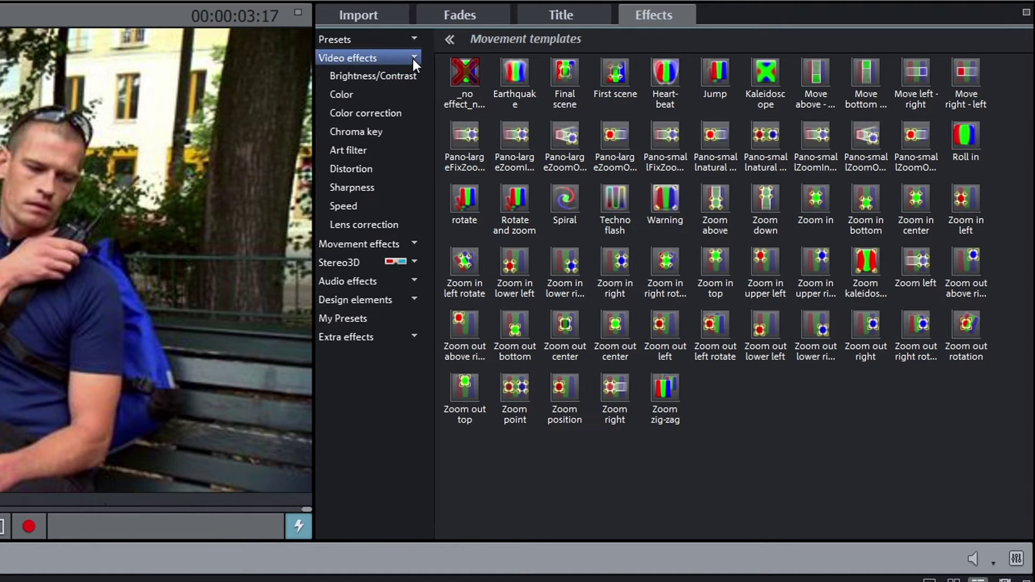
click(407, 78)
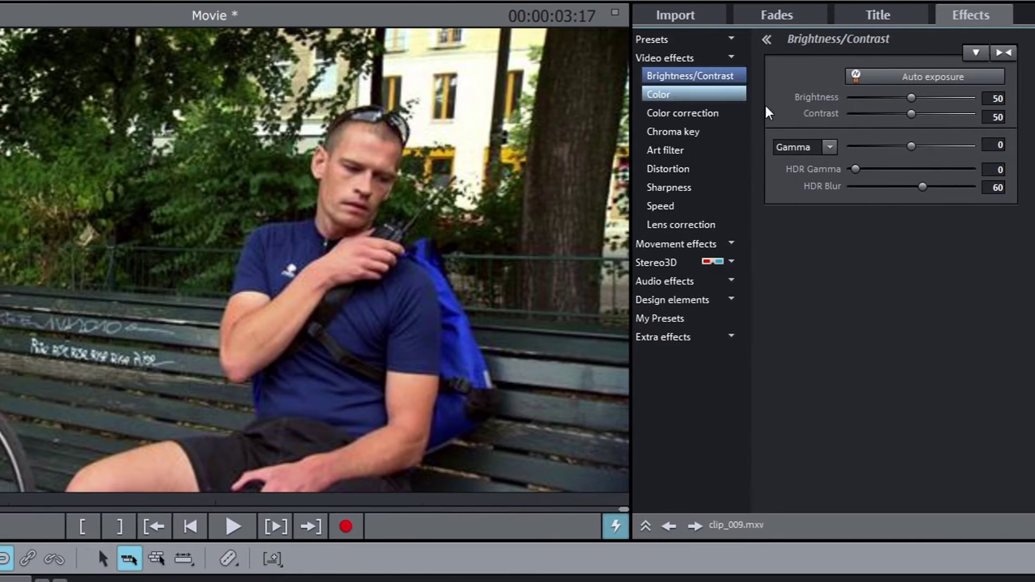
mouse_move(913, 114)
mouse_down()
mouse_move(930, 117)
mouse_move(927, 100)
mouse_up()
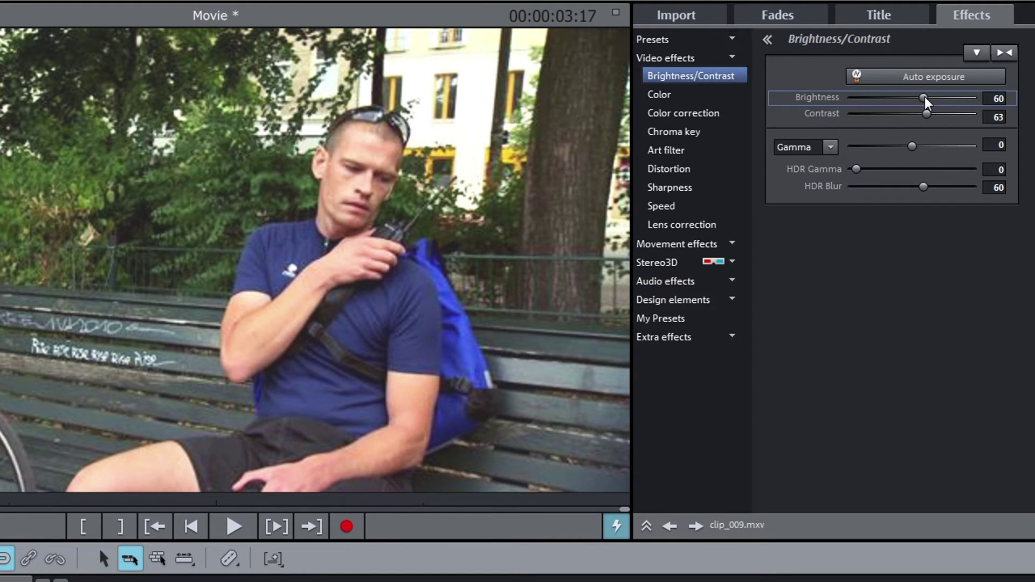
click(820, 14)
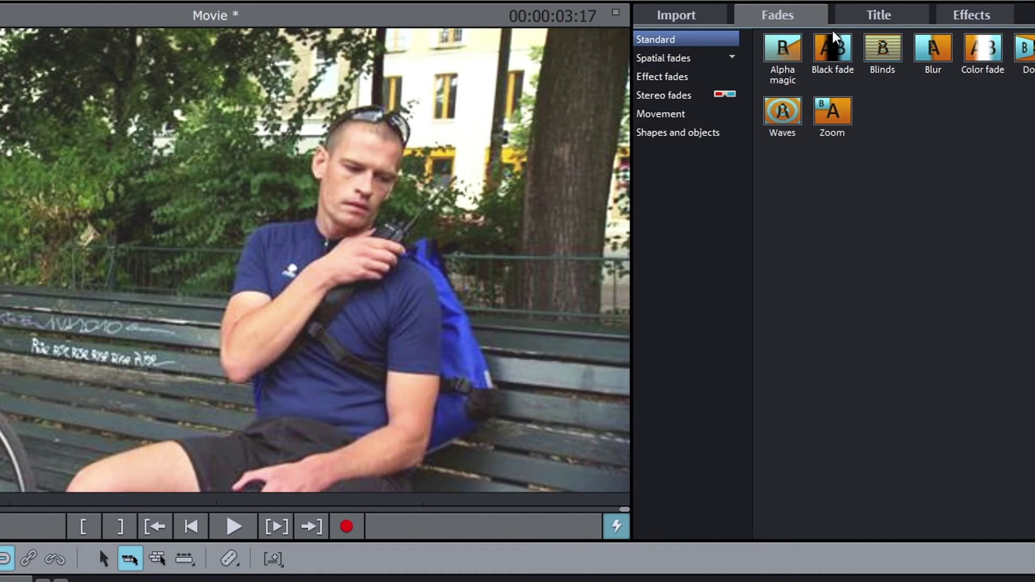
Place a one-second Blur fade between the opening clip and clip_009, then preview it.
click(934, 50)
drag(934, 50, 283, 453)
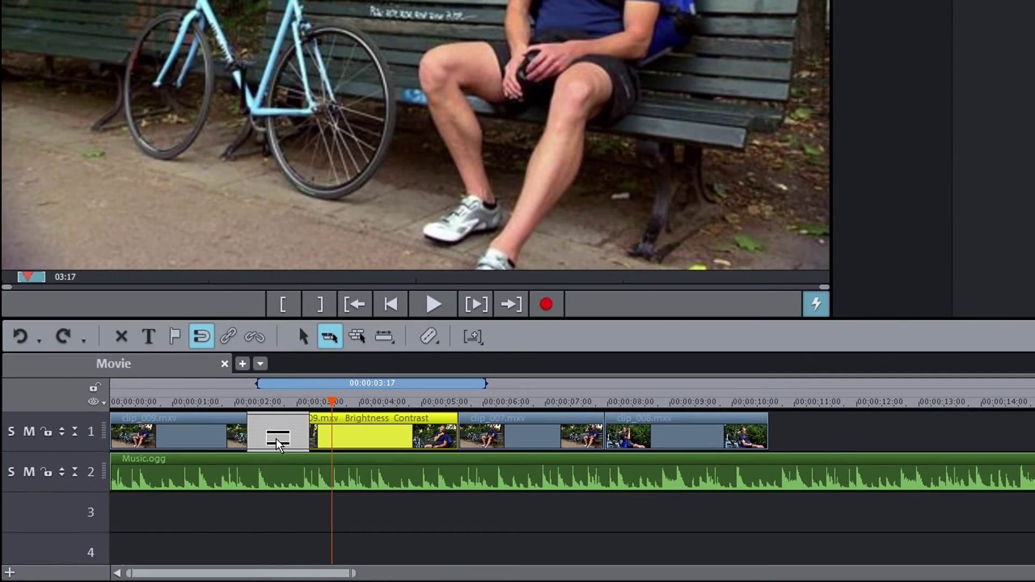
drag(284, 453, 283, 452)
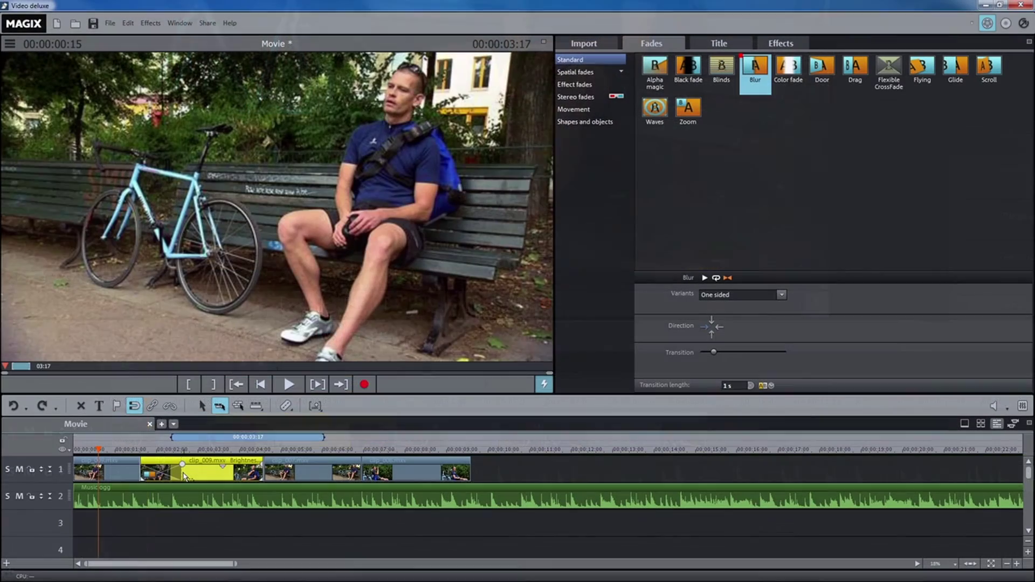
key(space)
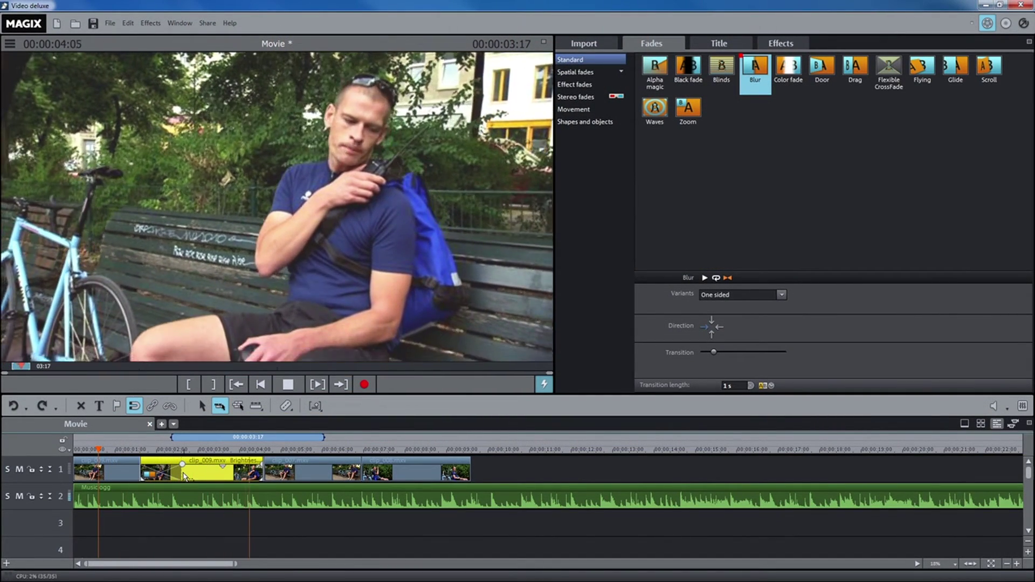
key(space)
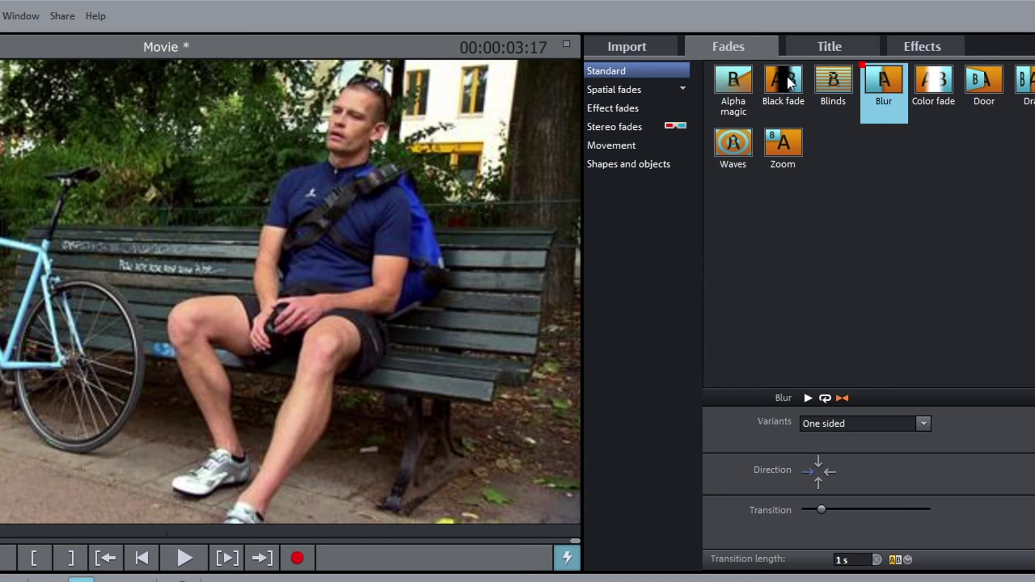
Put a Standard Small subtitles title reading 'On the run with my bike' on track 3.
click(808, 48)
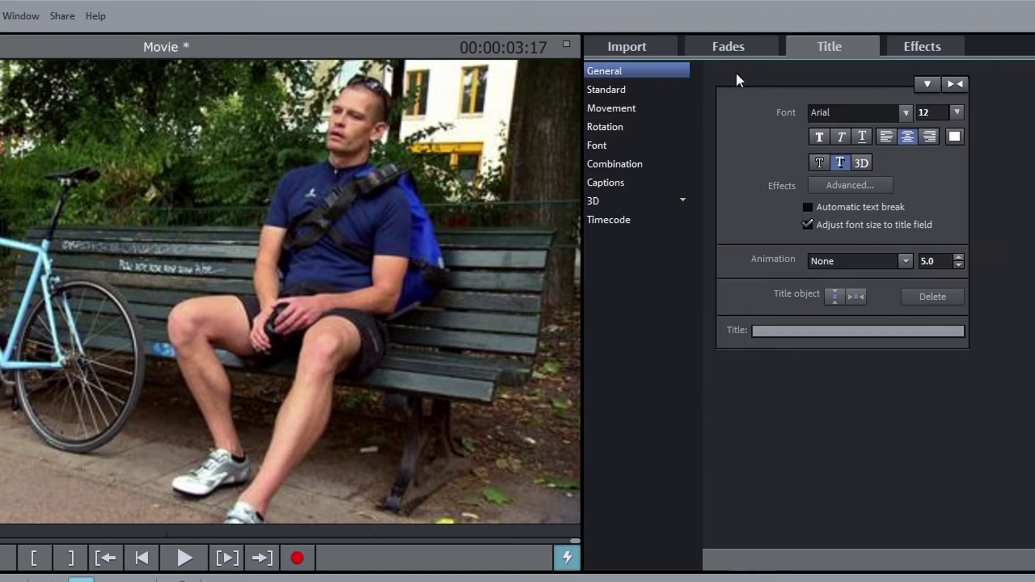
click(615, 89)
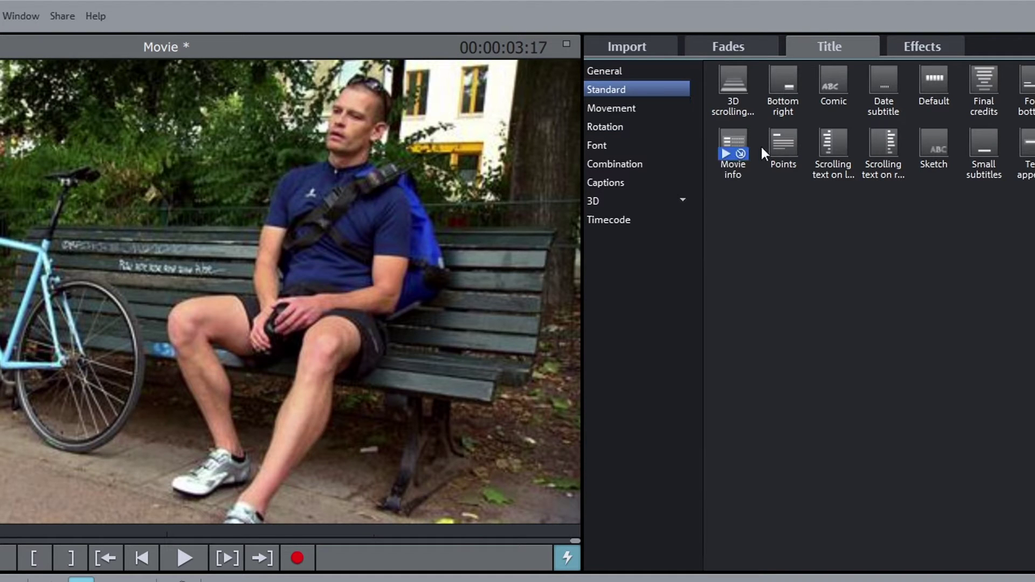
click(987, 141)
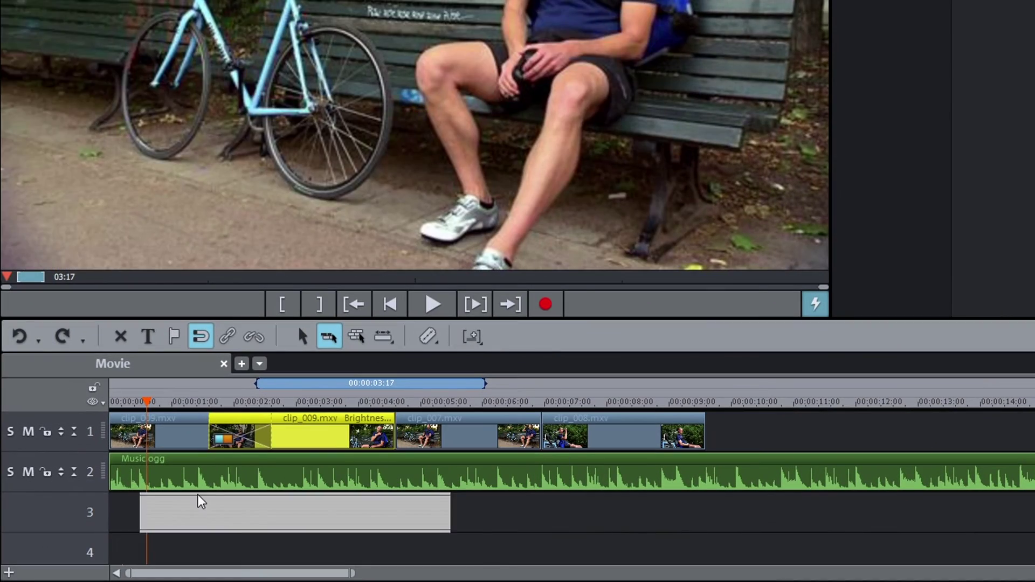
drag(766, 269, 142, 518)
text(the run)
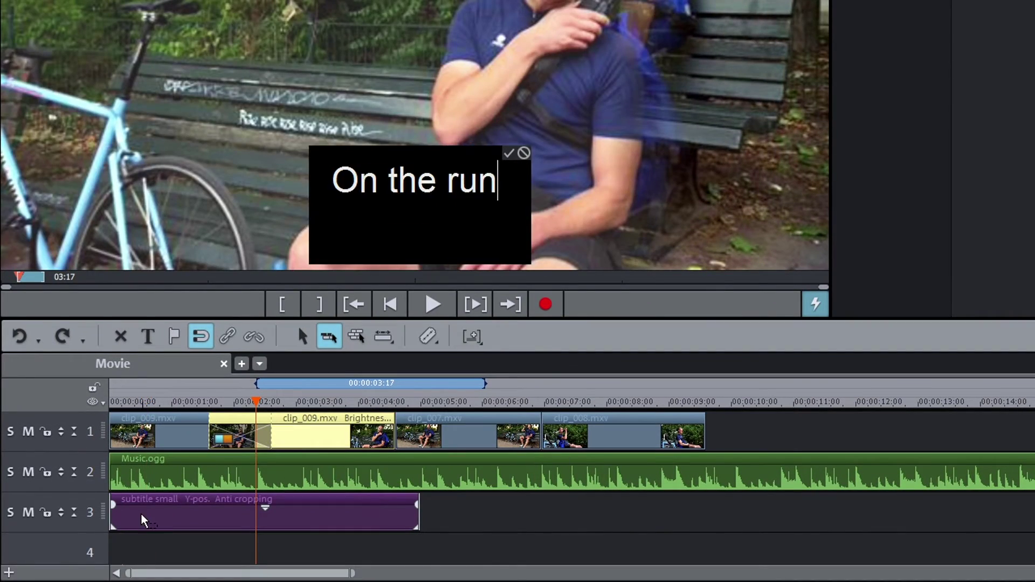
text( wi)
text(th )
text(my bi)
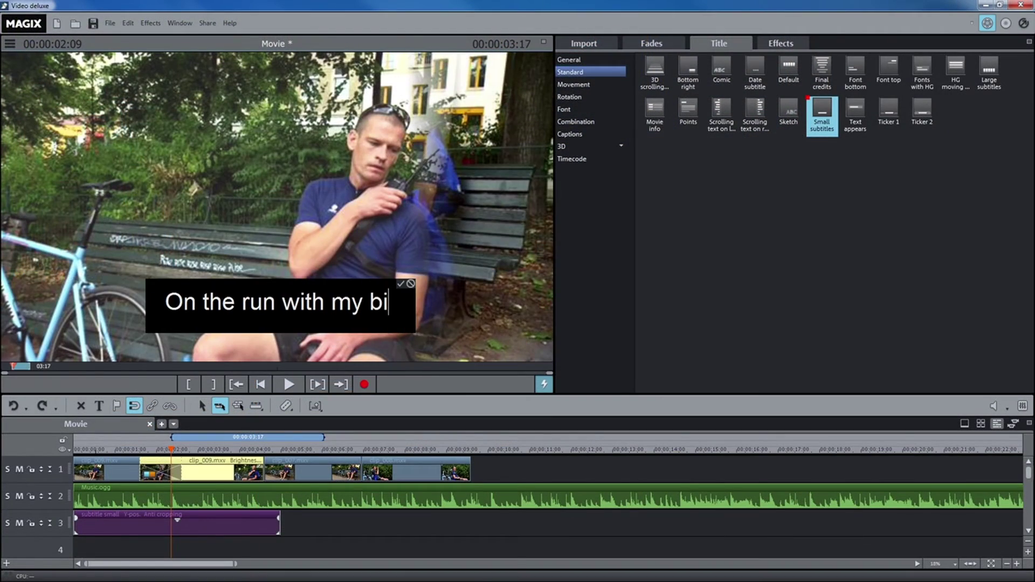
text(ke)
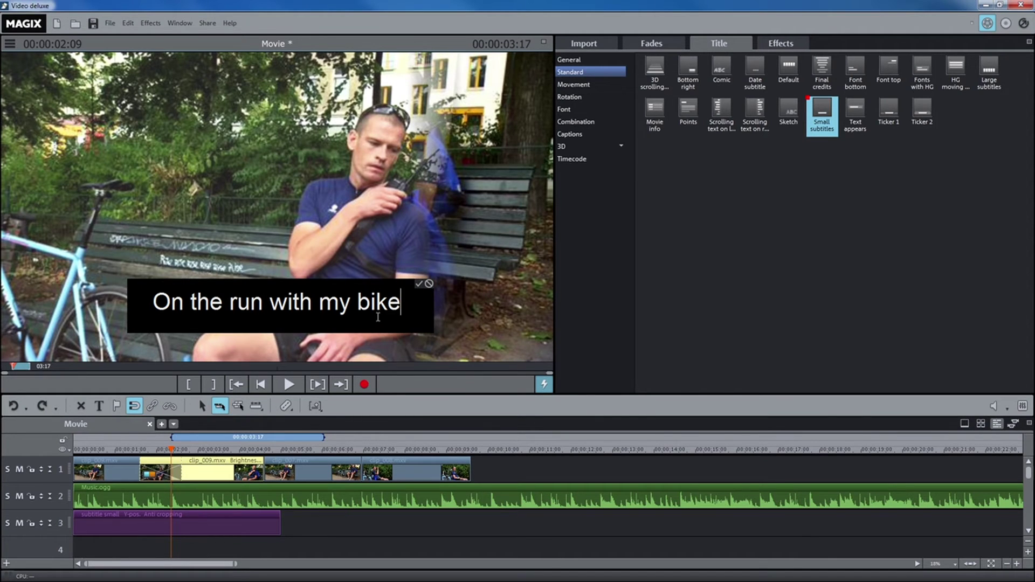
click(420, 287)
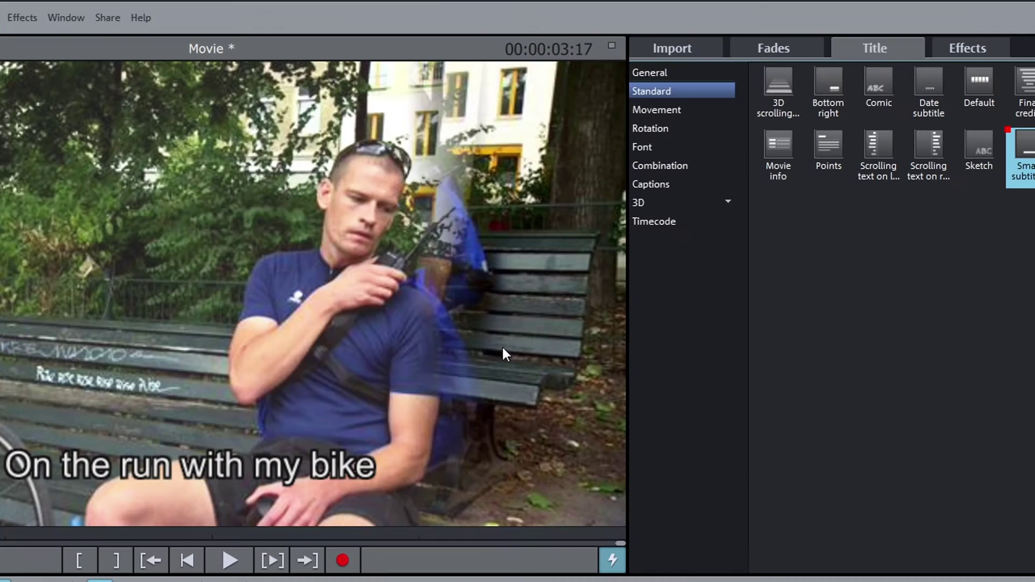
Set the subtitle font to Arial Black, size 30, and lengthen its title object on track 3.
click(687, 73)
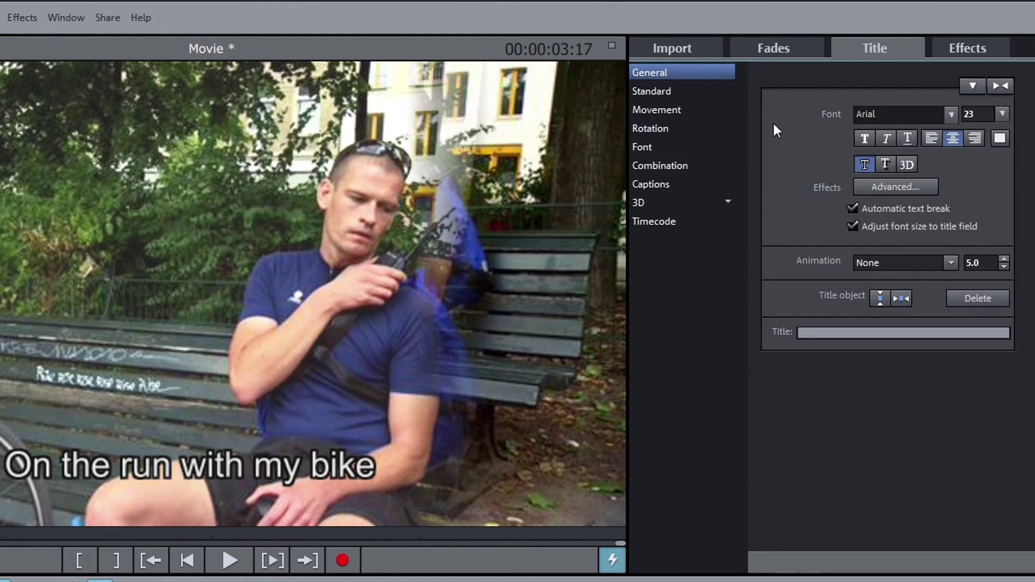
click(950, 115)
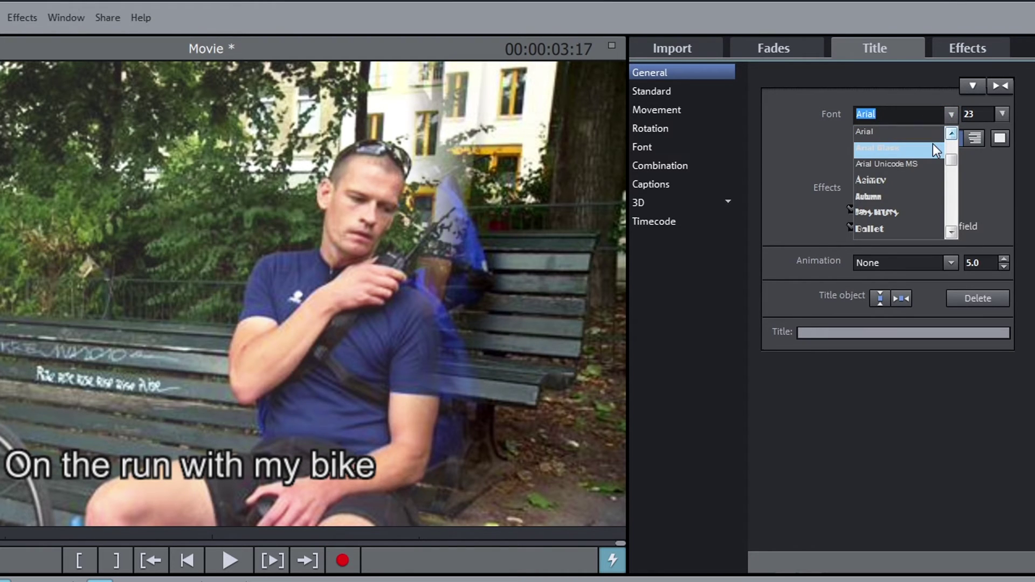
click(931, 147)
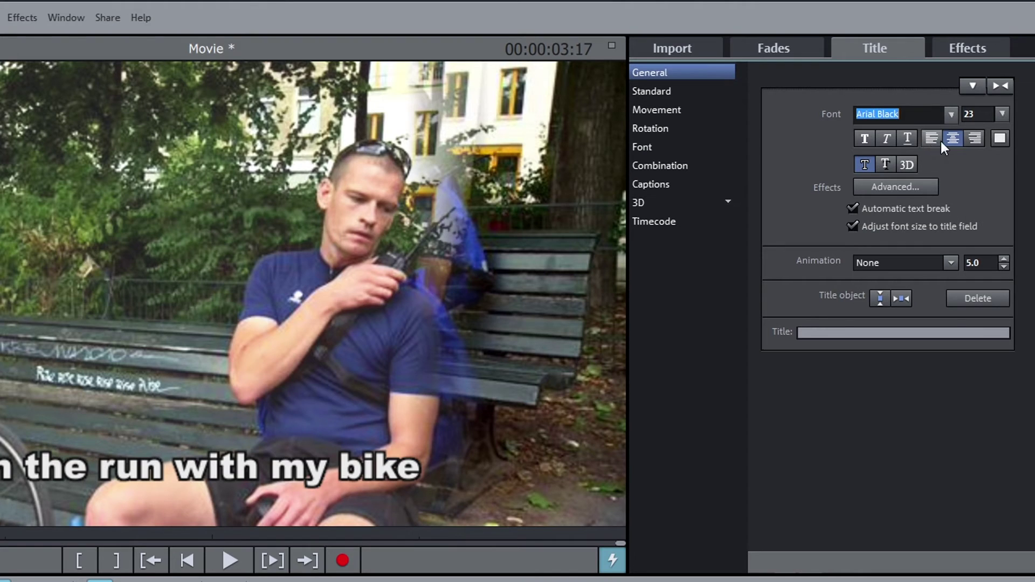
double_click(971, 114)
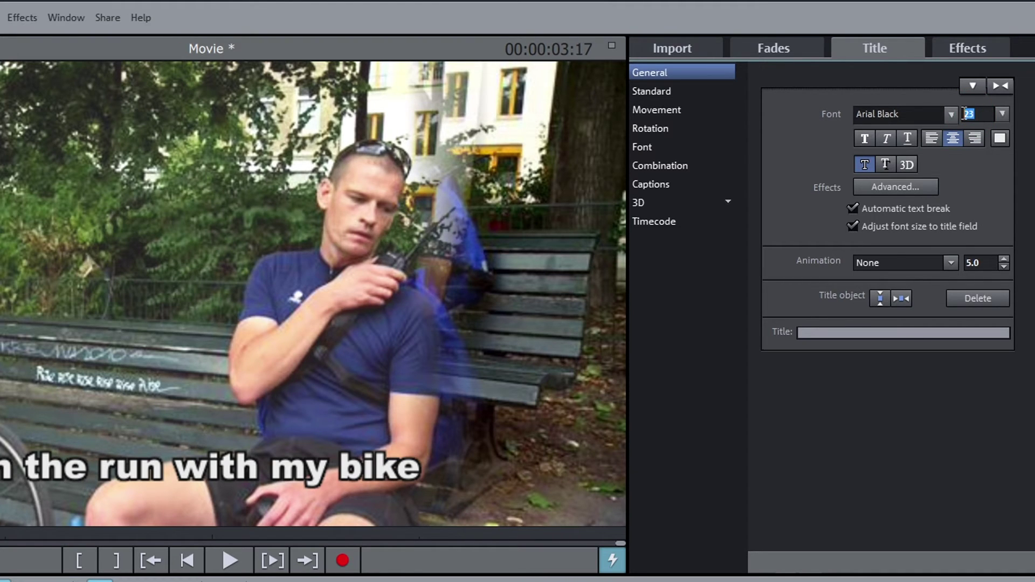
text(30)
key(Return)
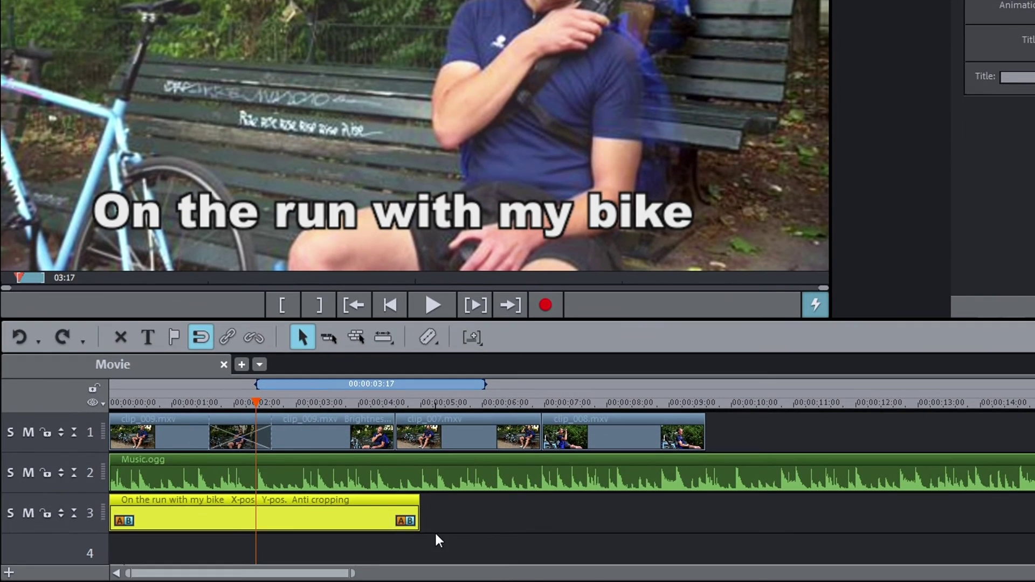
mouse_move(418, 522)
mouse_down()
mouse_move(528, 521)
mouse_move(361, 522)
mouse_up()
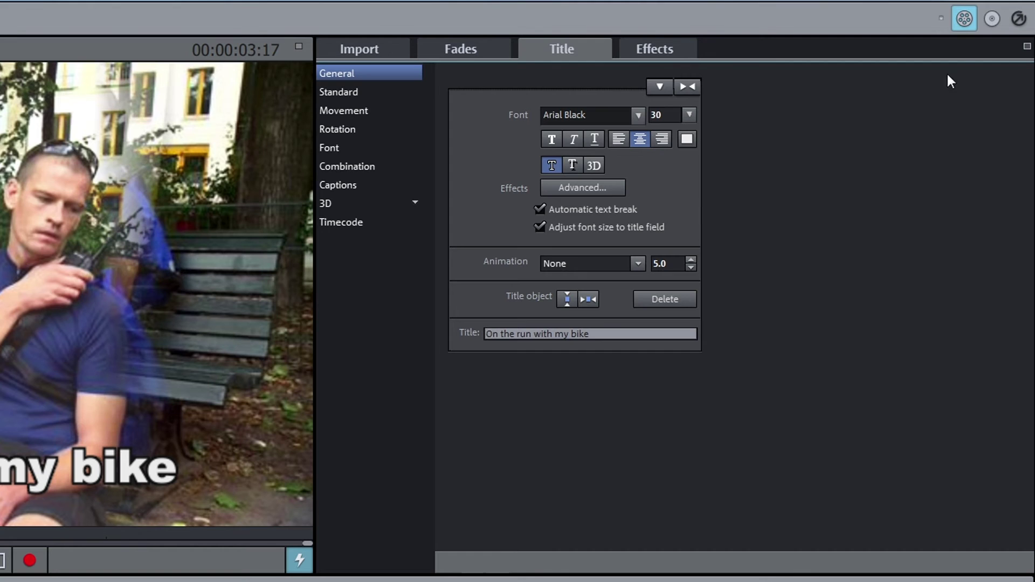
Open the export options window to browse them.
click(1018, 17)
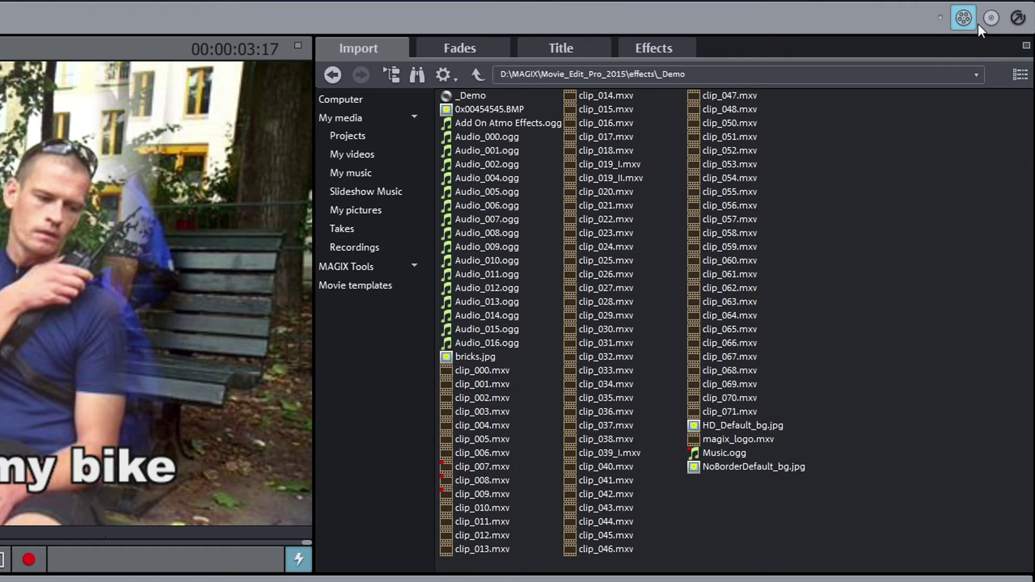
Apply the Animated HD 'Green Rays' disc menu template in Burn mode and start burning.
click(983, 18)
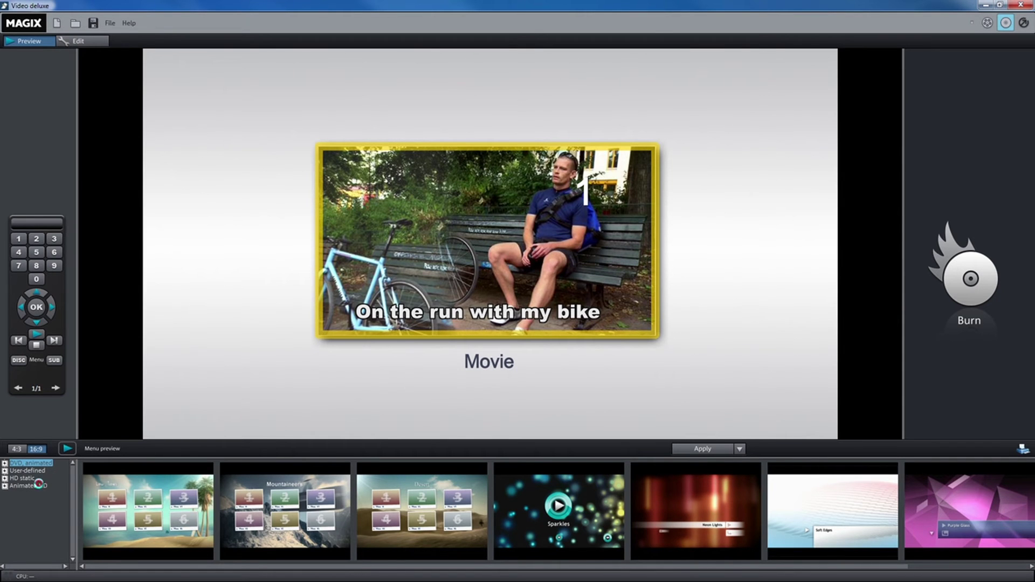
click(32, 486)
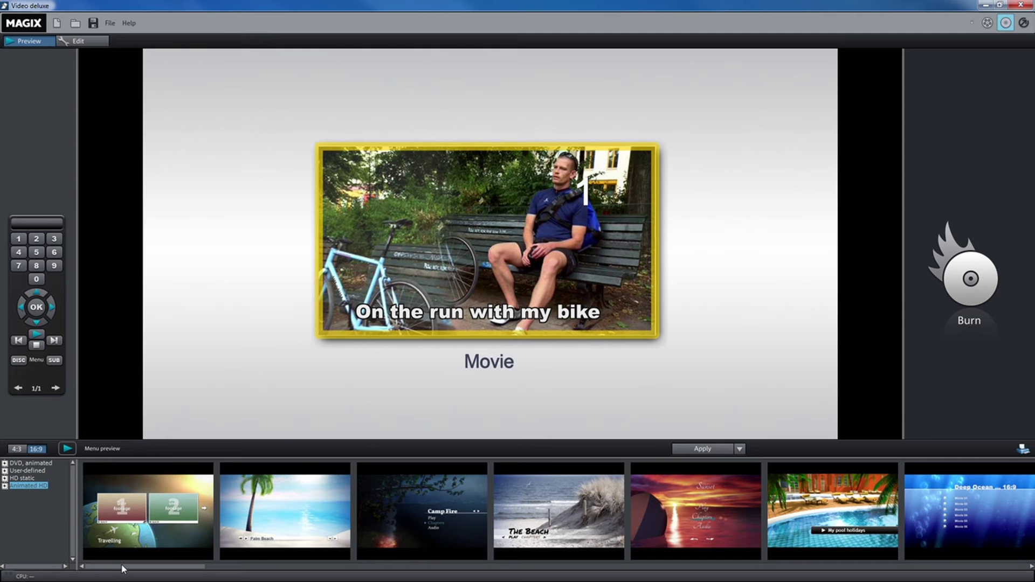
drag(122, 567, 568, 579)
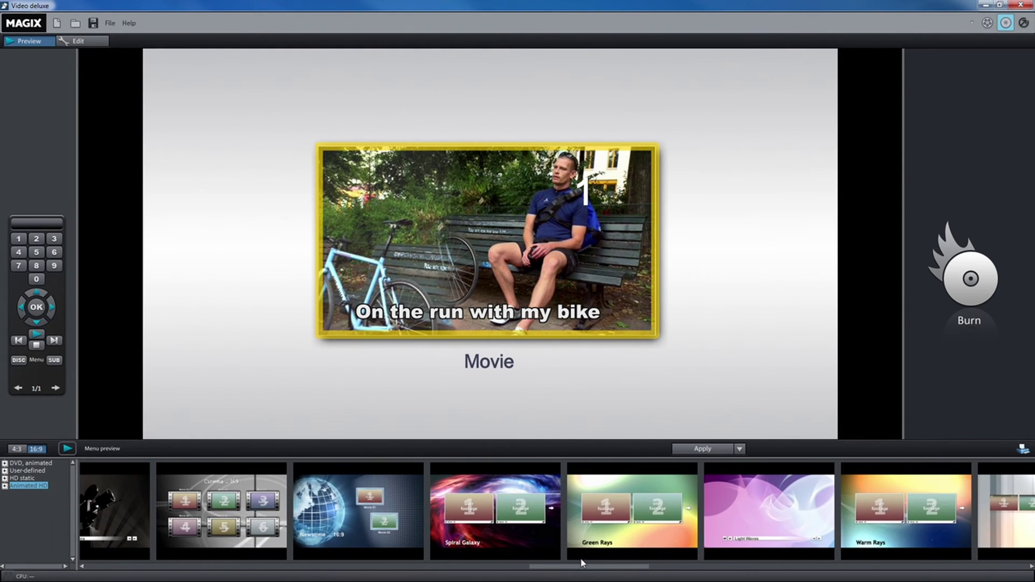
double_click(613, 541)
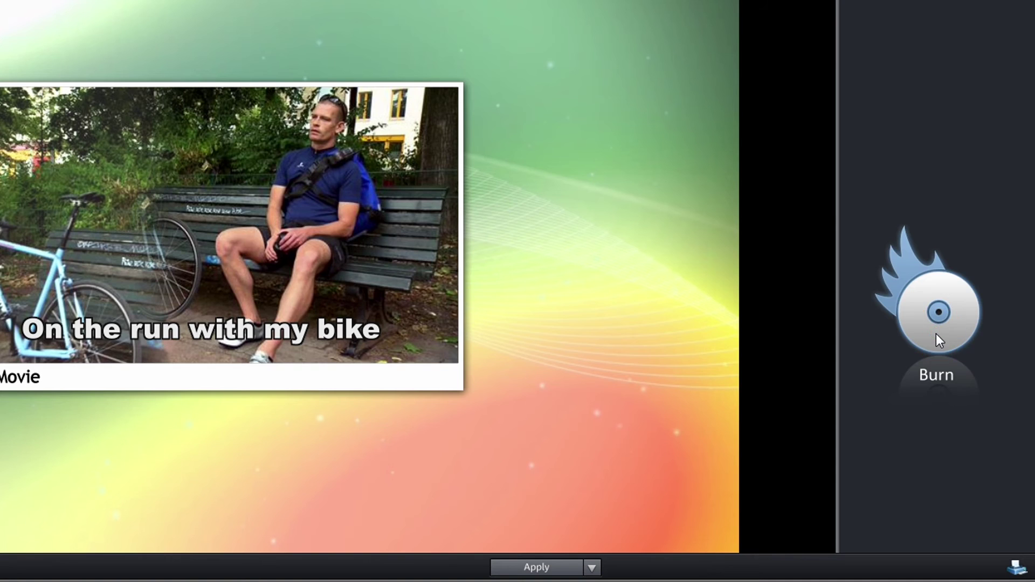
click(936, 334)
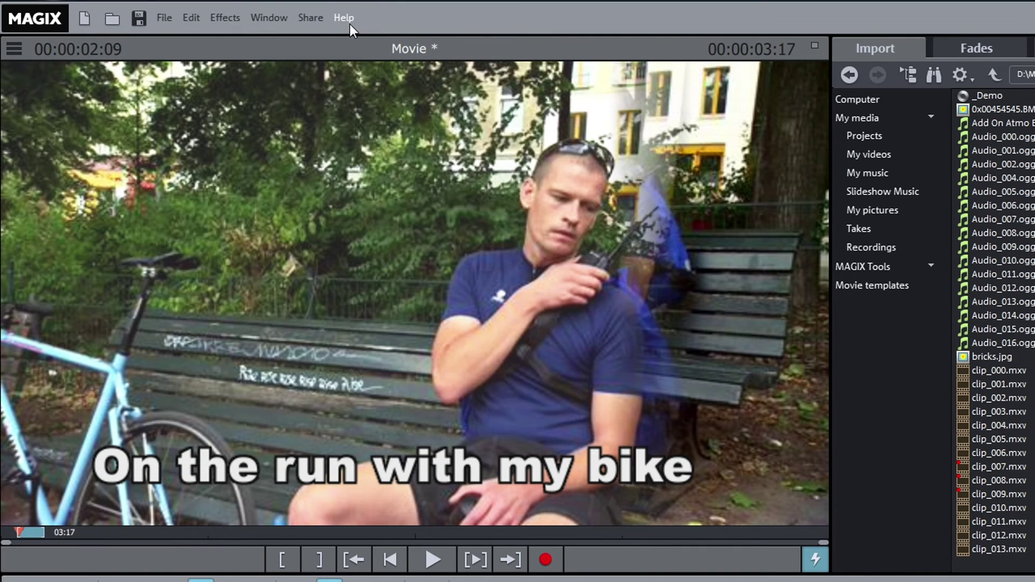
Open the program help and look up 'Effects' in its keyword index.
click(344, 18)
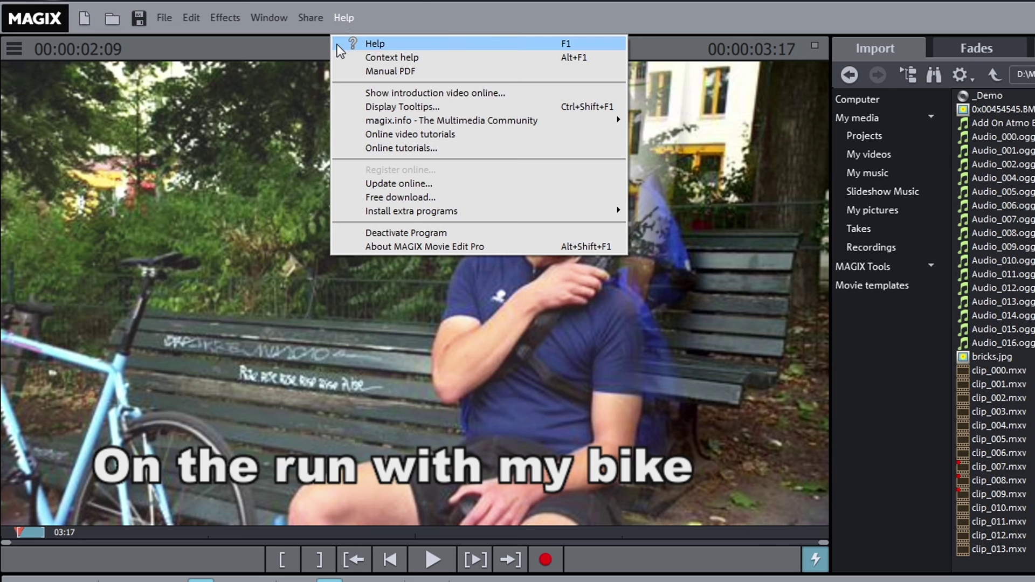
click(338, 45)
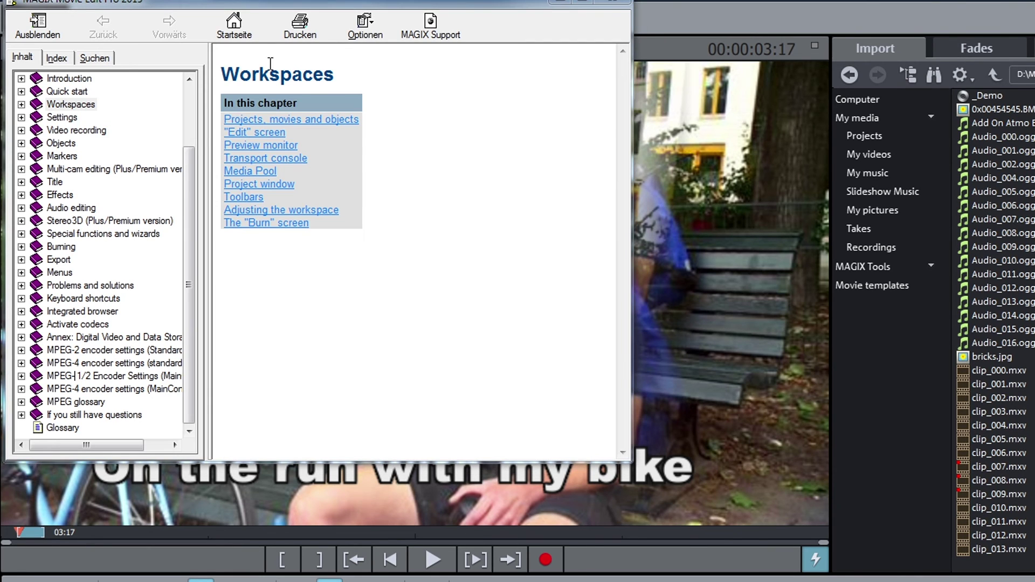
click(55, 58)
text(E)
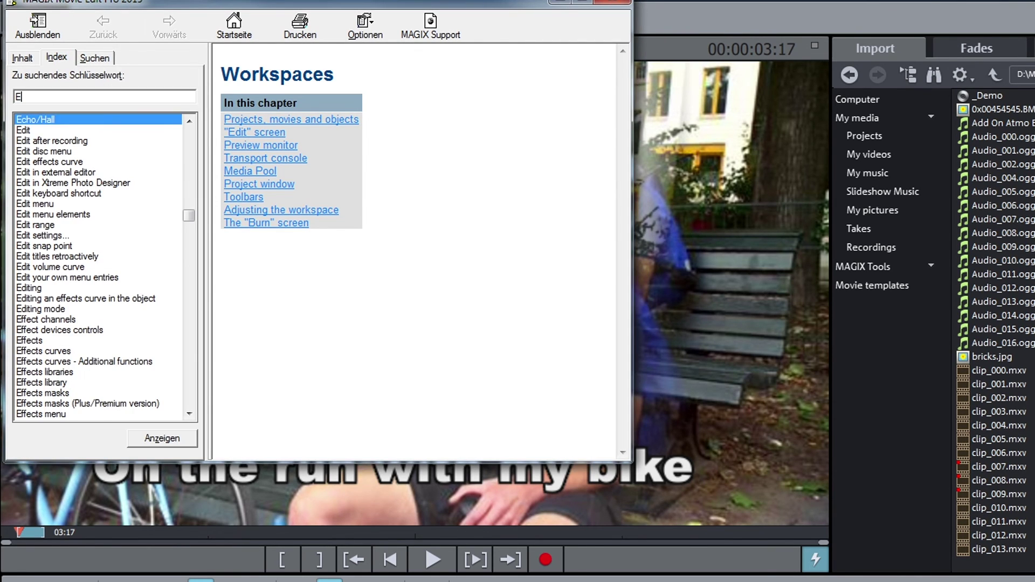
text(ffects)
key(Return)
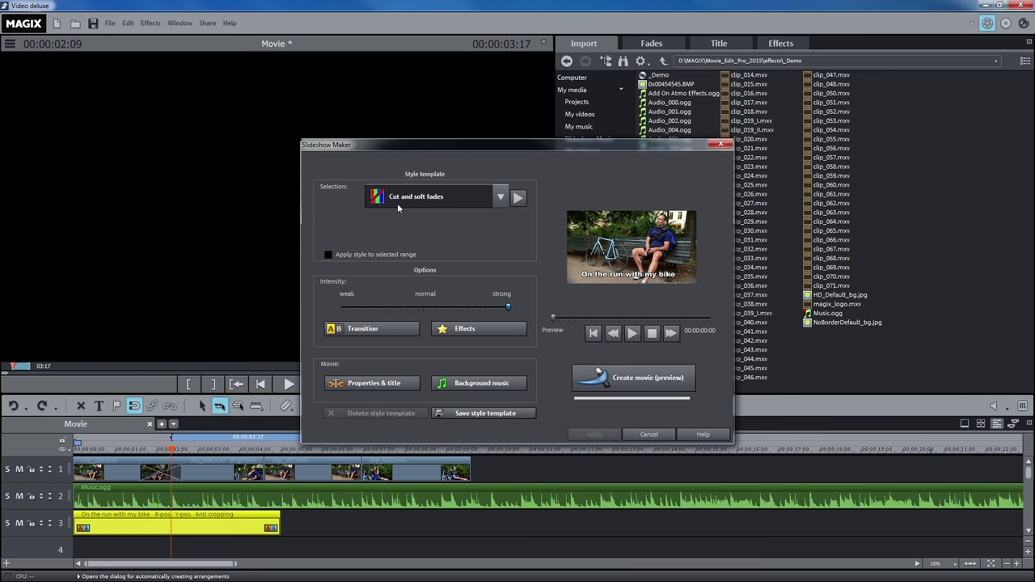
View the Slideshow Maker help page via F1, then close it and return to the help options.
key(F1)
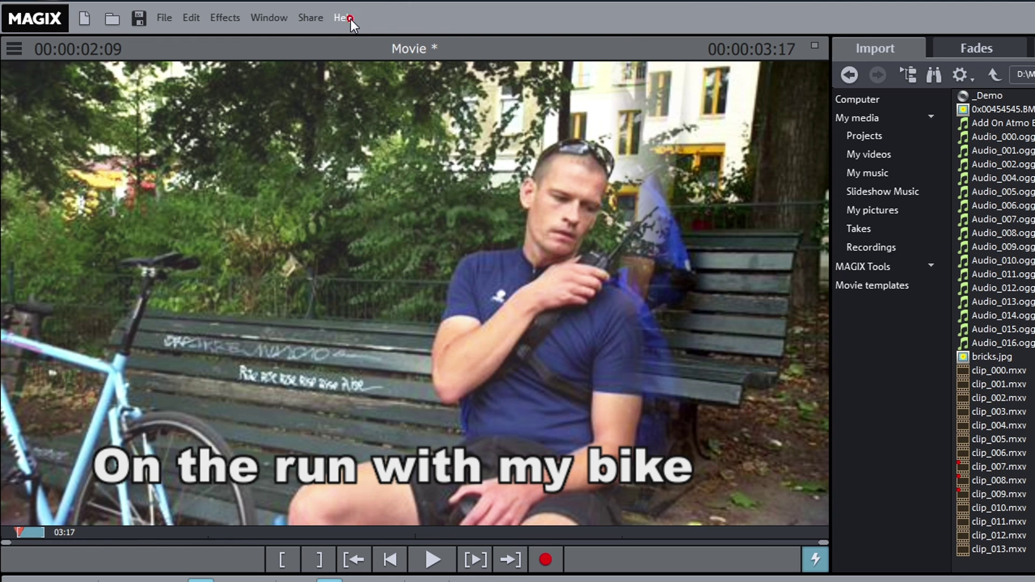
click(233, 28)
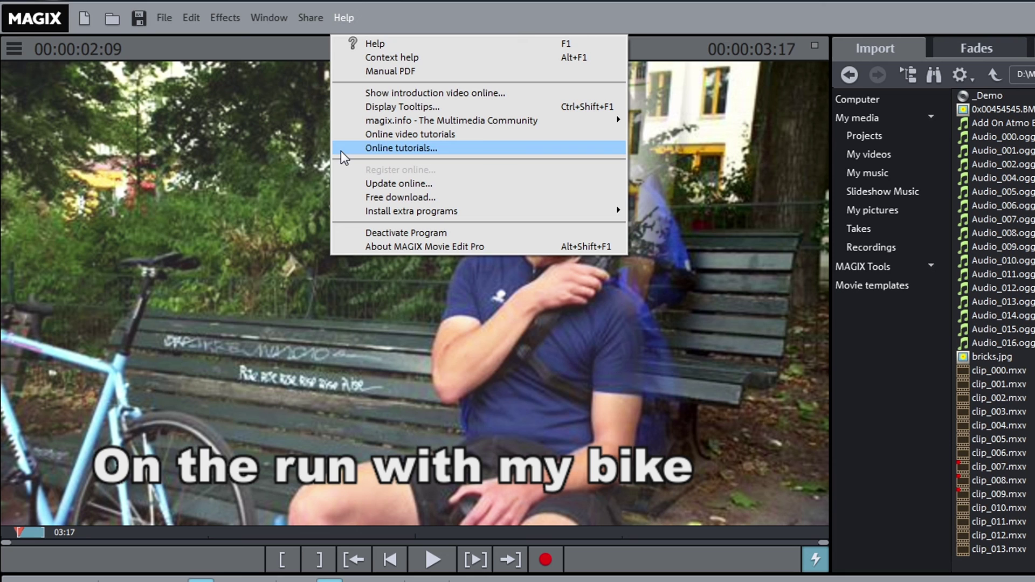
Enable 'Display Tooltips' from the Help menu.
click(346, 106)
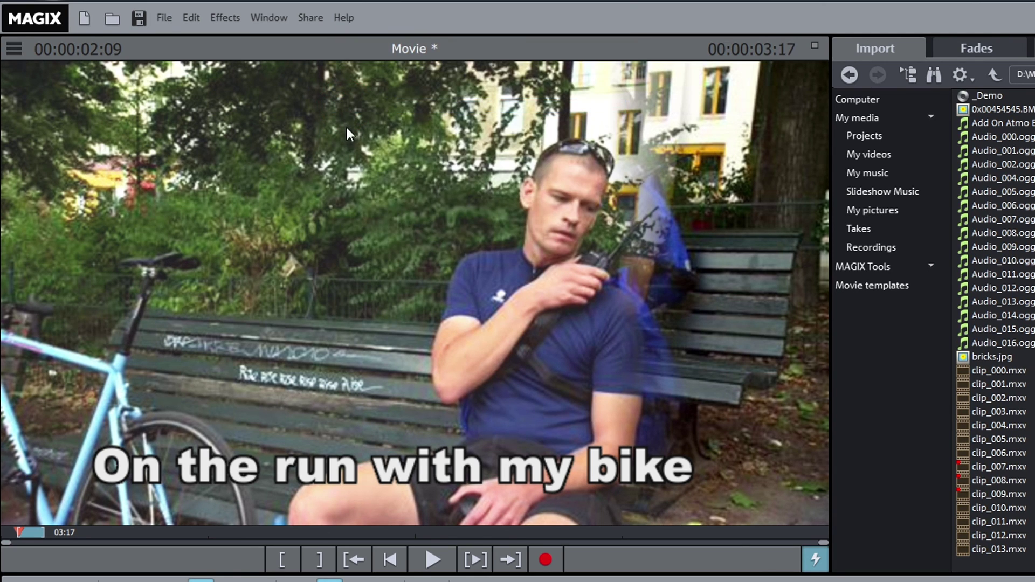